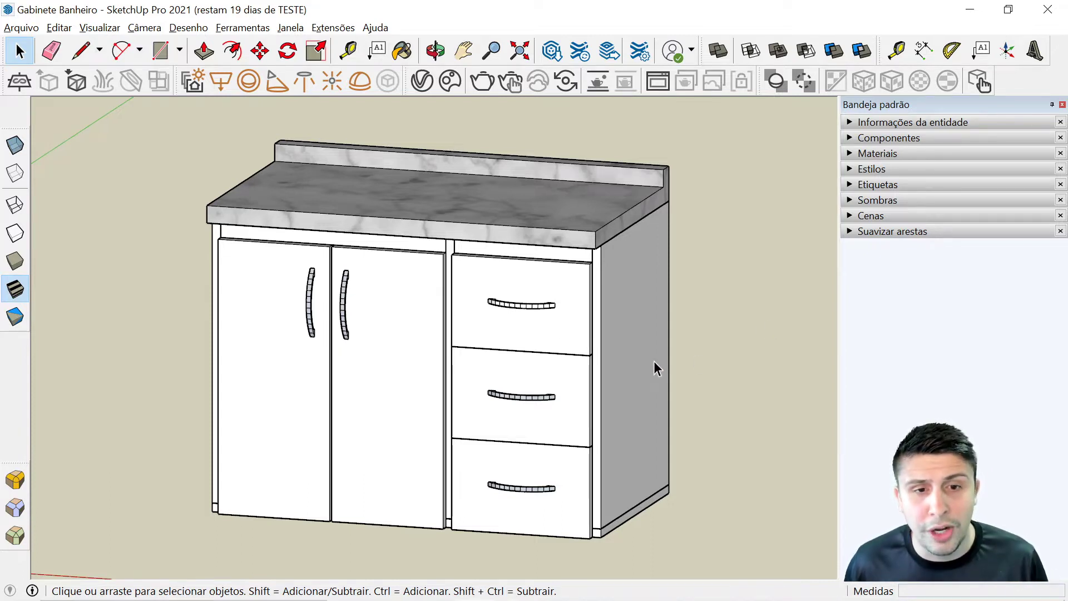
# Select the cabinet doors and orbit to a near-front view of the vanity
pyautogui.scroll(-2, 369, 345)
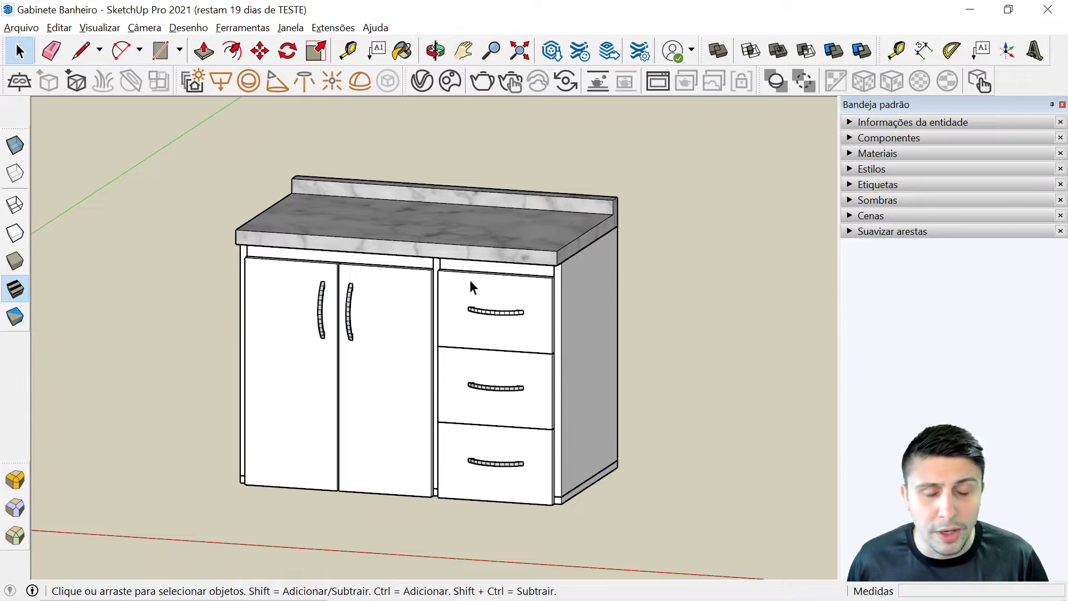
pyautogui.click(309, 354)
pyautogui.click(368, 362)
pyautogui.moveTo(369, 362)
pyautogui.mouseDown(button='middle')
pyautogui.moveTo(431, 423)
pyautogui.moveTo(349, 373)
pyautogui.mouseUp(button='middle')
pyautogui.scroll(1, 356, 350)
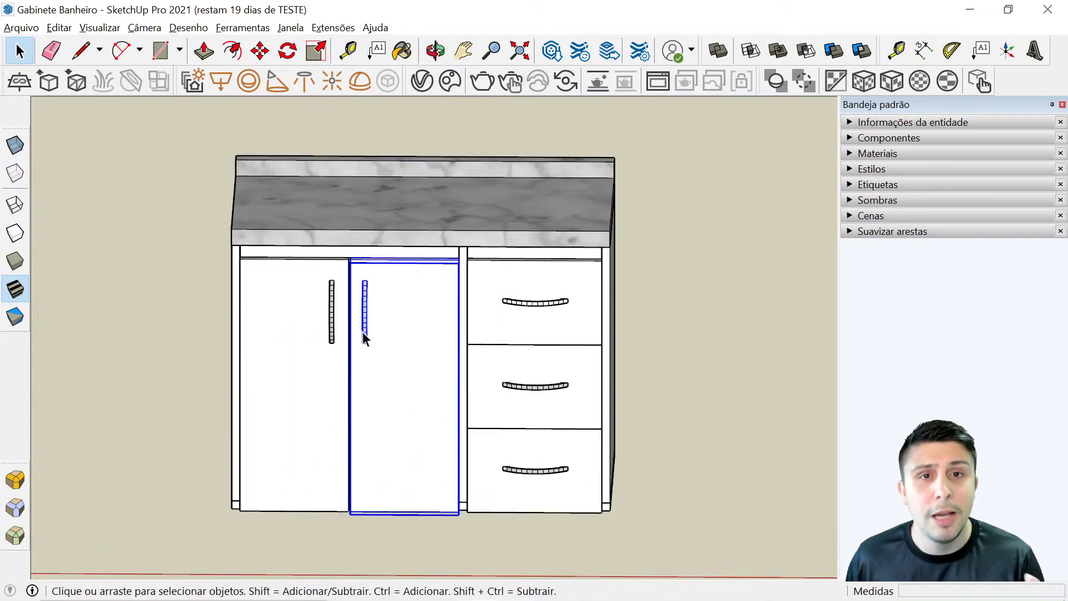
# With the Interact tool, swing the left door open to reveal the shelf, then close it
pyautogui.click(243, 29)
pyautogui.click(240, 420)
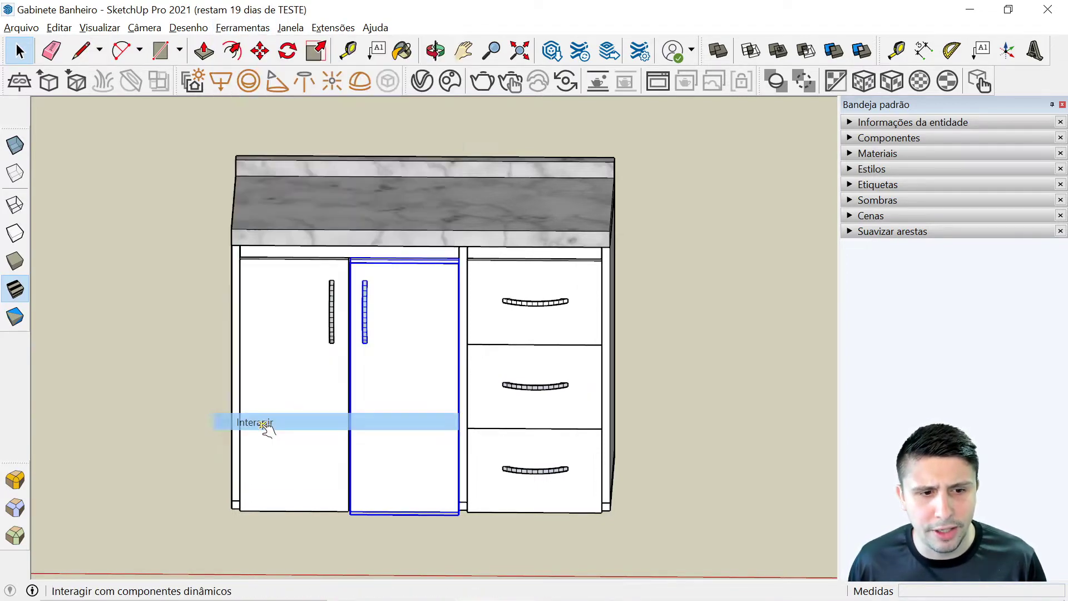
pyautogui.moveTo(238, 449); pyautogui.dragTo(334, 401, button='middle')
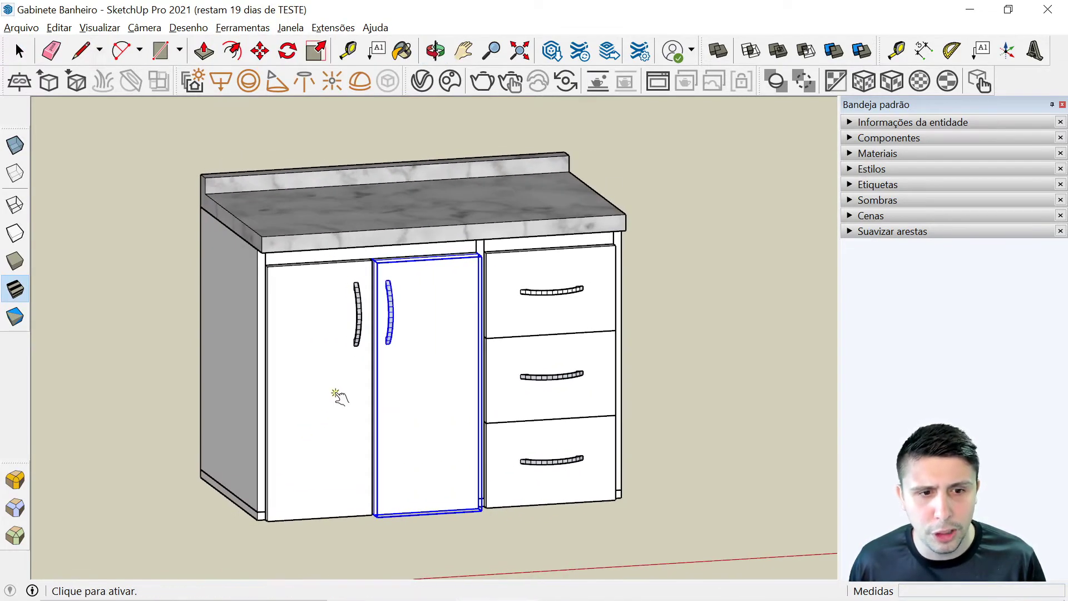
pyautogui.click(355, 396)
pyautogui.moveTo(300, 453); pyautogui.dragTo(436, 434, button='middle')
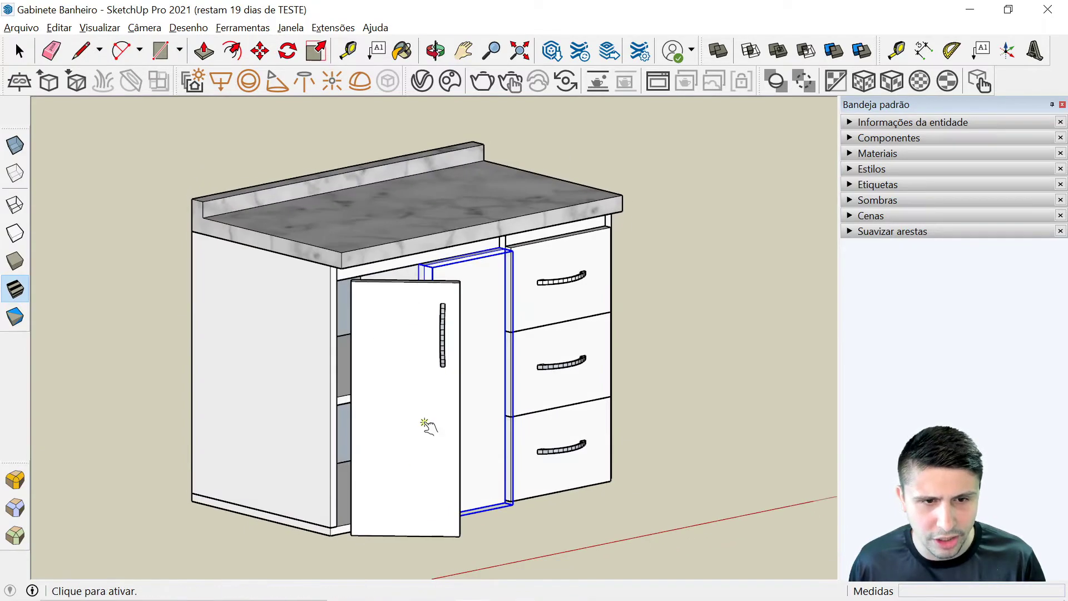
pyautogui.scroll(3, 305, 343)
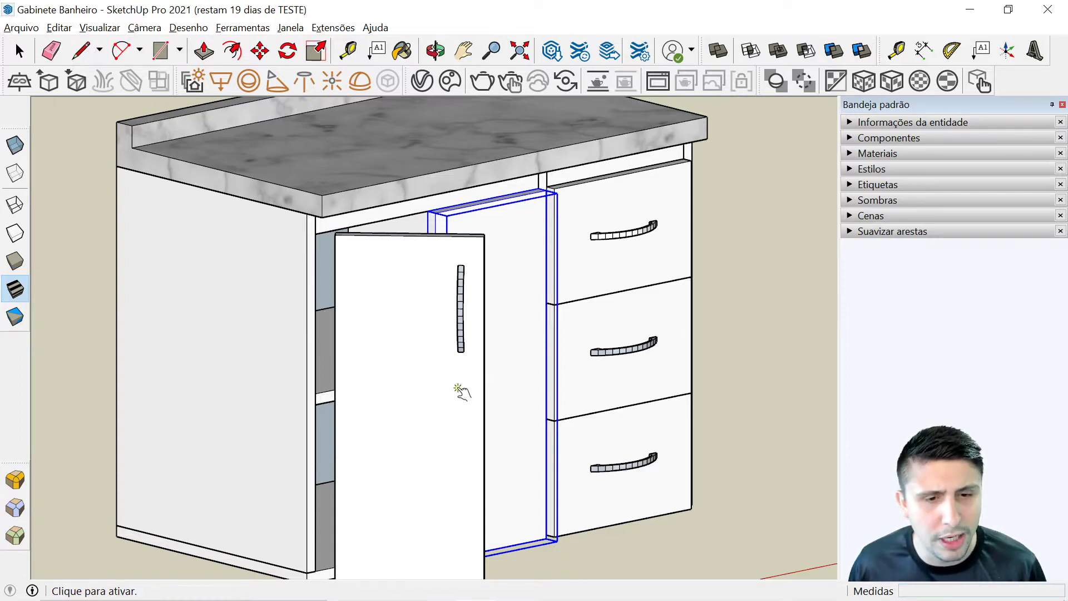
pyautogui.click(456, 396)
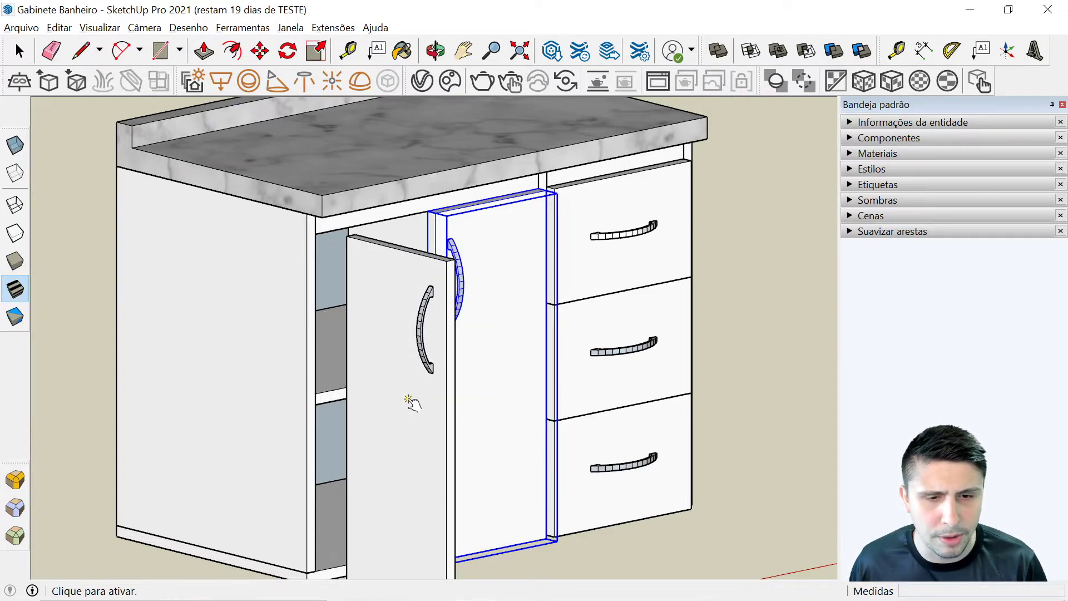
# Swing both doors open, shut them again, and return to the Select tool
pyautogui.moveTo(510, 422)
pyautogui.mouseDown(button='middle')
pyautogui.moveTo(341, 449)
pyautogui.moveTo(319, 436)
pyautogui.mouseUp(button='middle')
pyautogui.moveTo(401, 372)
pyautogui.mouseDown(button='middle')
pyautogui.moveTo(425, 429)
pyautogui.moveTo(413, 410)
pyautogui.moveTo(429, 389)
pyautogui.mouseUp(button='middle')
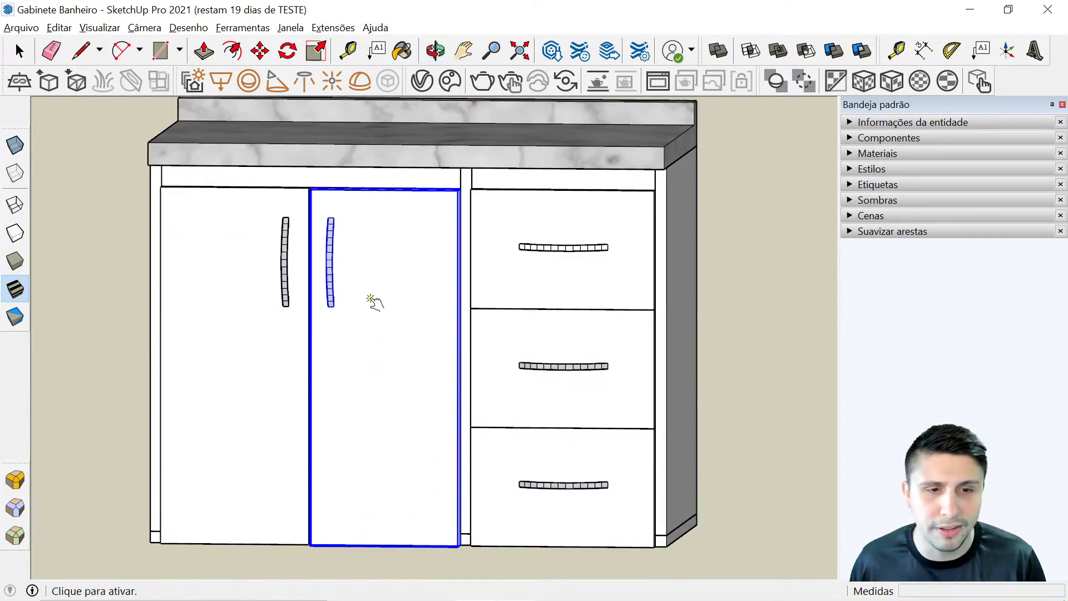
pyautogui.click(359, 305)
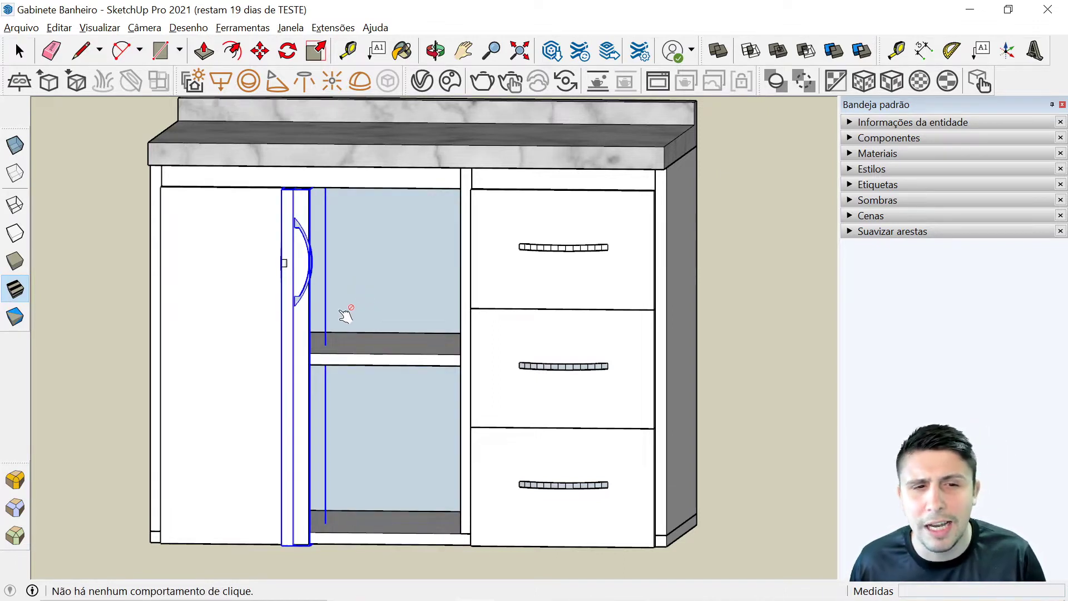
pyautogui.click(301, 318)
pyautogui.moveTo(282, 354)
pyautogui.mouseDown(button='middle')
pyautogui.moveTo(285, 388)
pyautogui.moveTo(245, 396)
pyautogui.mouseUp(button='middle')
pyautogui.click(318, 334)
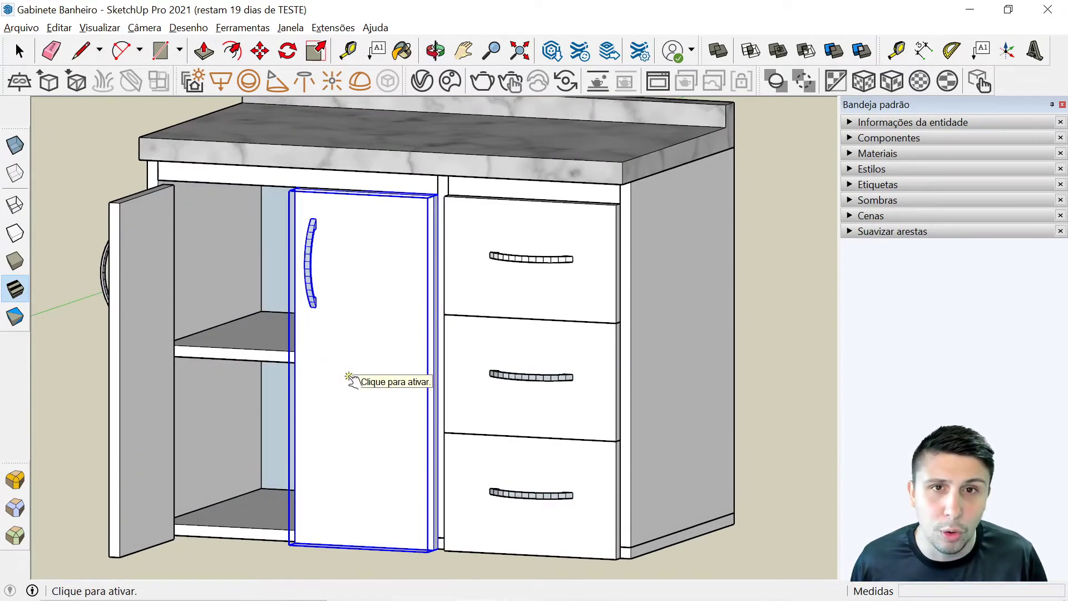
pyautogui.click(200, 388)
pyautogui.moveTo(215, 406); pyautogui.dragTo(335, 443, button='middle')
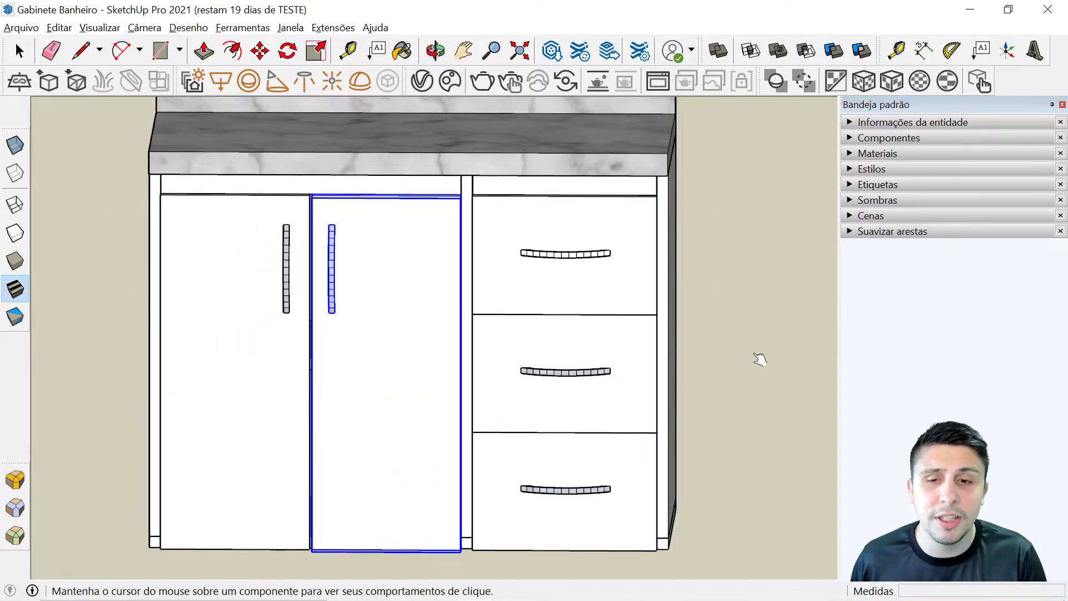
pyautogui.scroll(-2, 751, 358)
pyautogui.scroll(-1, 751, 358)
pyautogui.press('space')
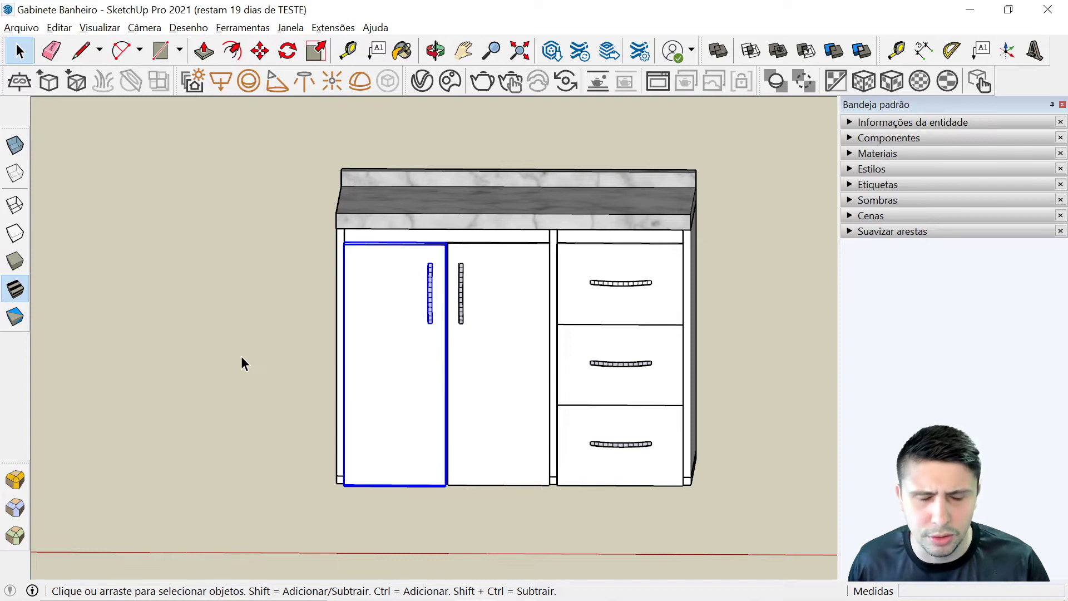
pyautogui.click(245, 336)
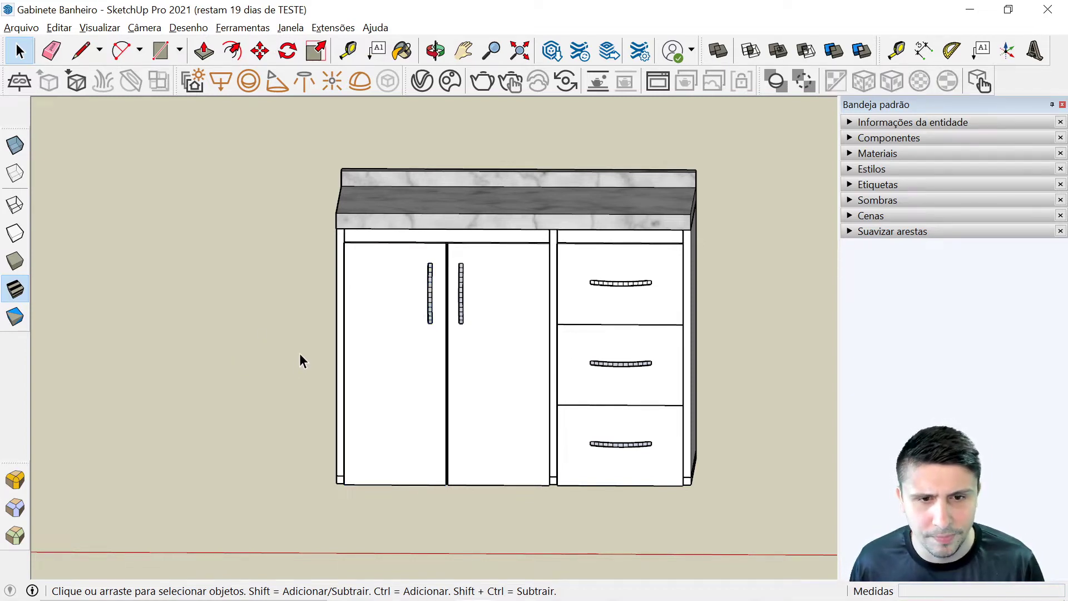
pyautogui.click(397, 334)
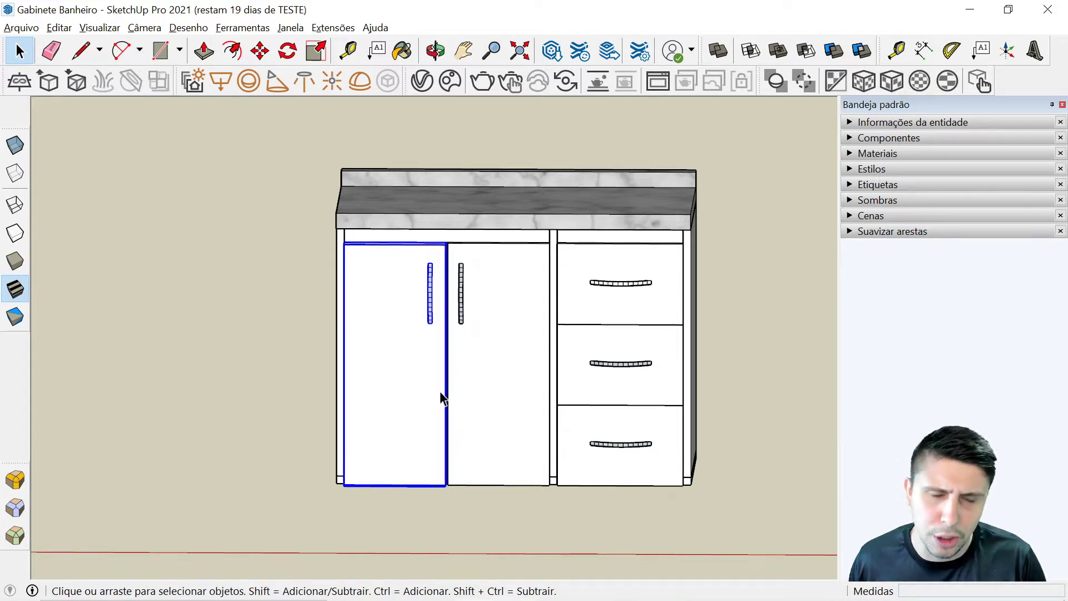
pyautogui.rightClick(416, 368)
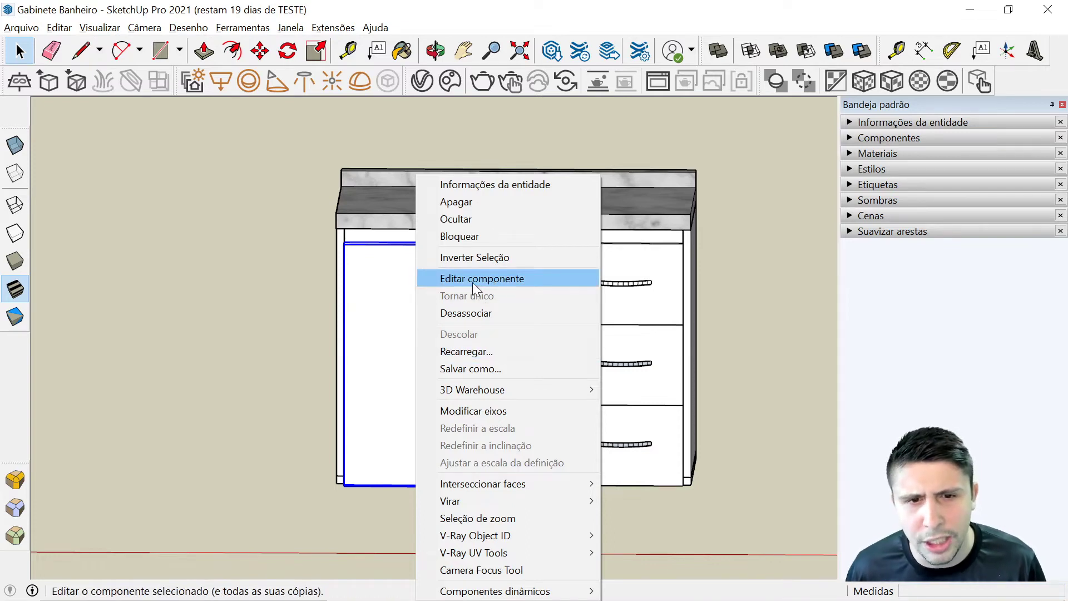
pyautogui.click(288, 306)
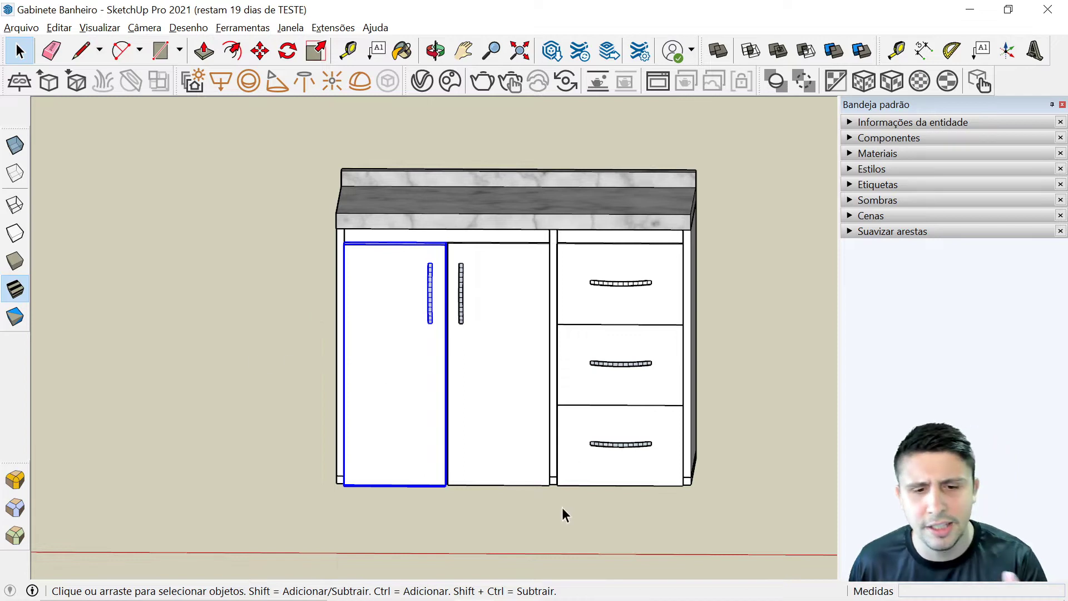
pyautogui.click(535, 499)
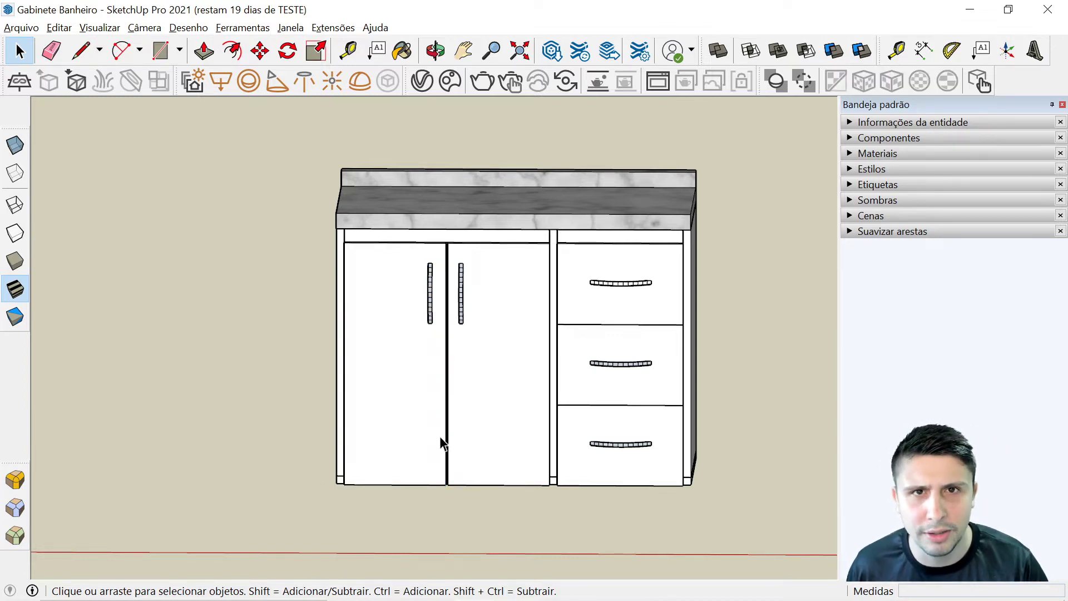
pyautogui.click(399, 401)
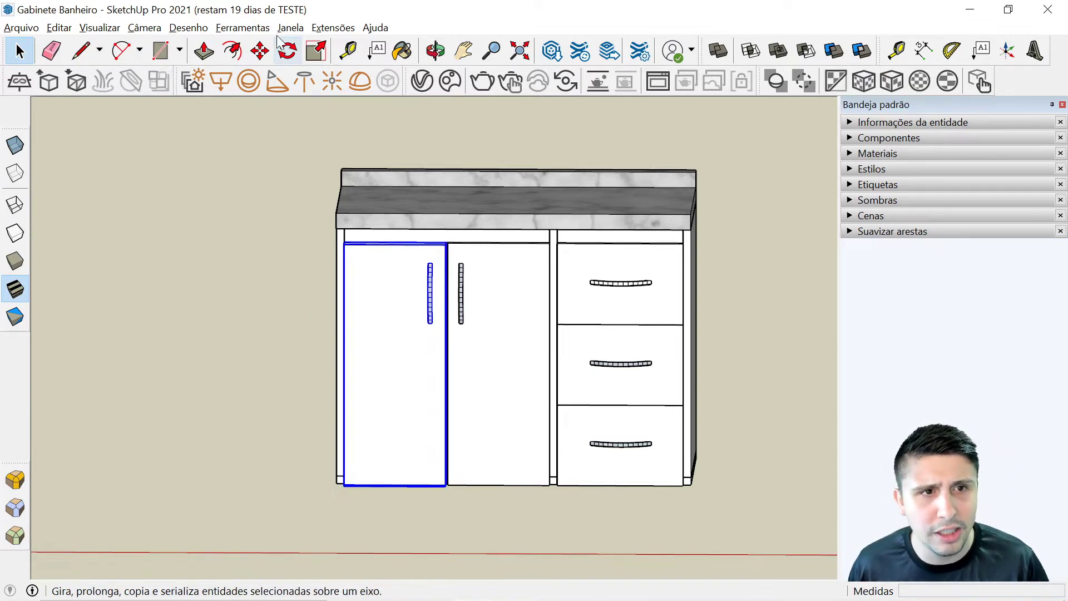
pyautogui.click(255, 30)
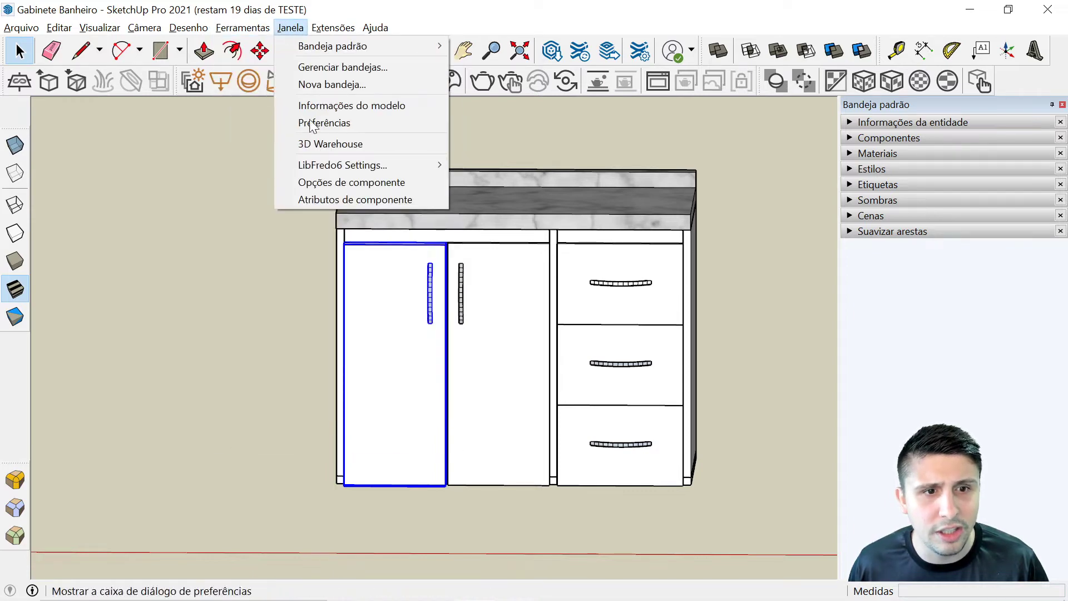
# Delete the onClick attribute from the left door's Component Attributes
pyautogui.click(339, 201)
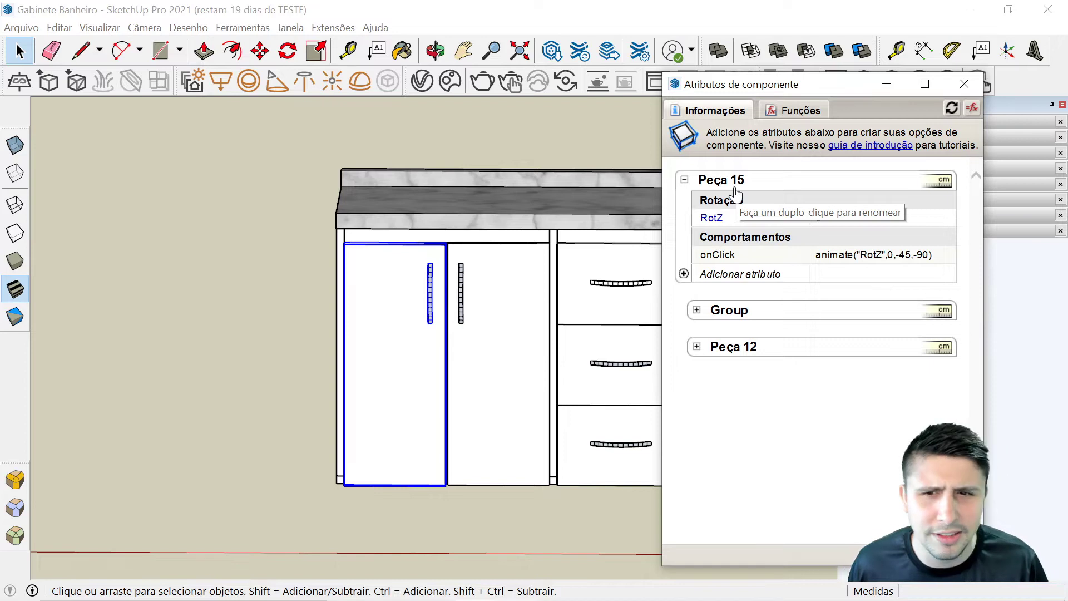
pyautogui.click(704, 260)
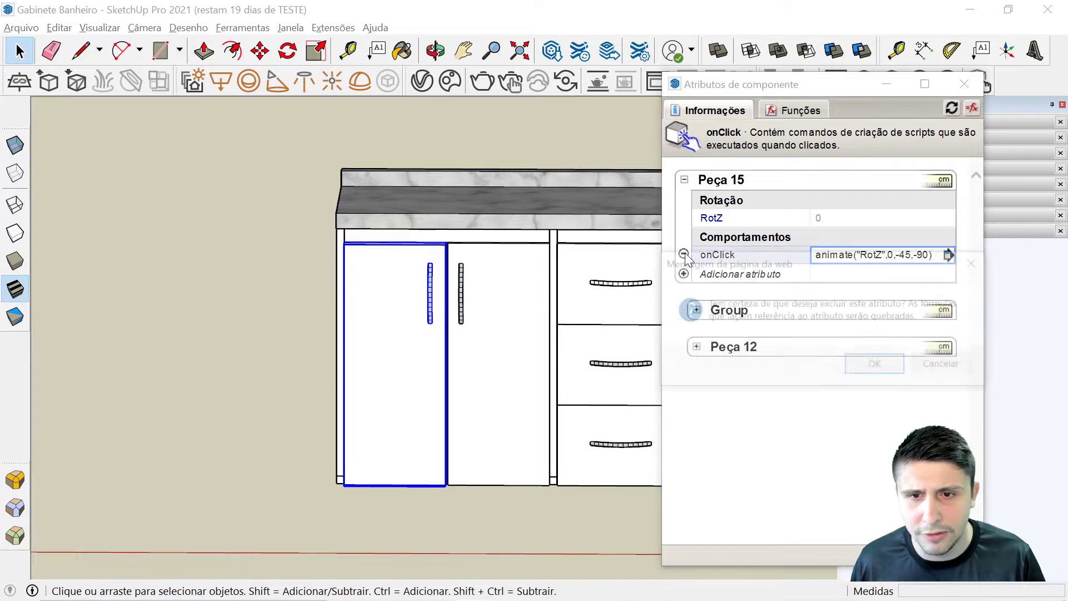
pyautogui.click(684, 254)
pyautogui.click(865, 364)
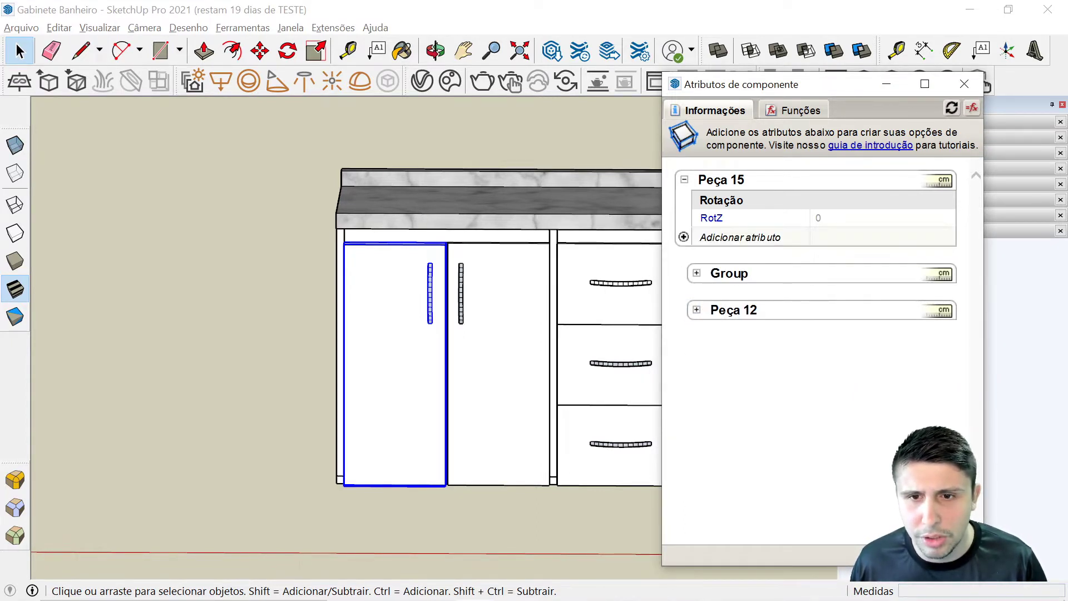
# Delete the RotZ attribute, leaving Peça 15 with no attributes
pyautogui.click(721, 220)
pyautogui.click(684, 218)
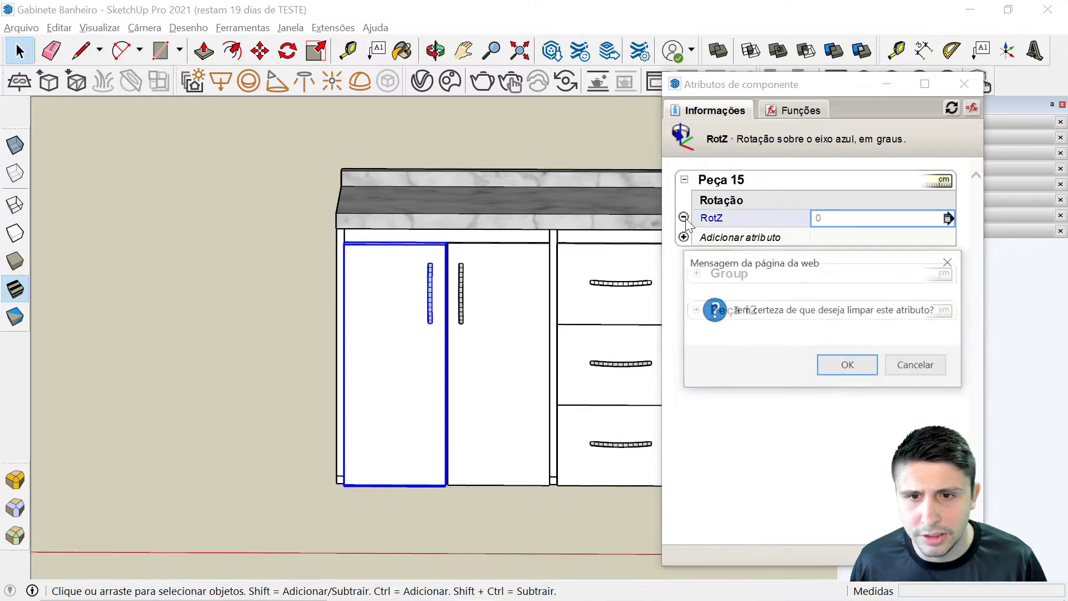
pyautogui.click(841, 364)
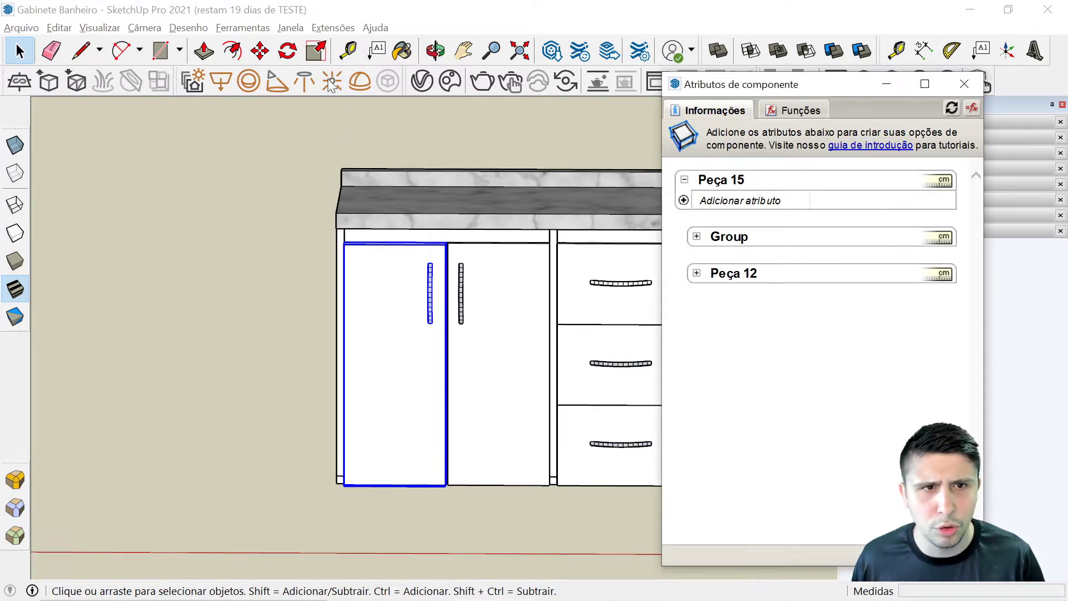
pyautogui.click(291, 27)
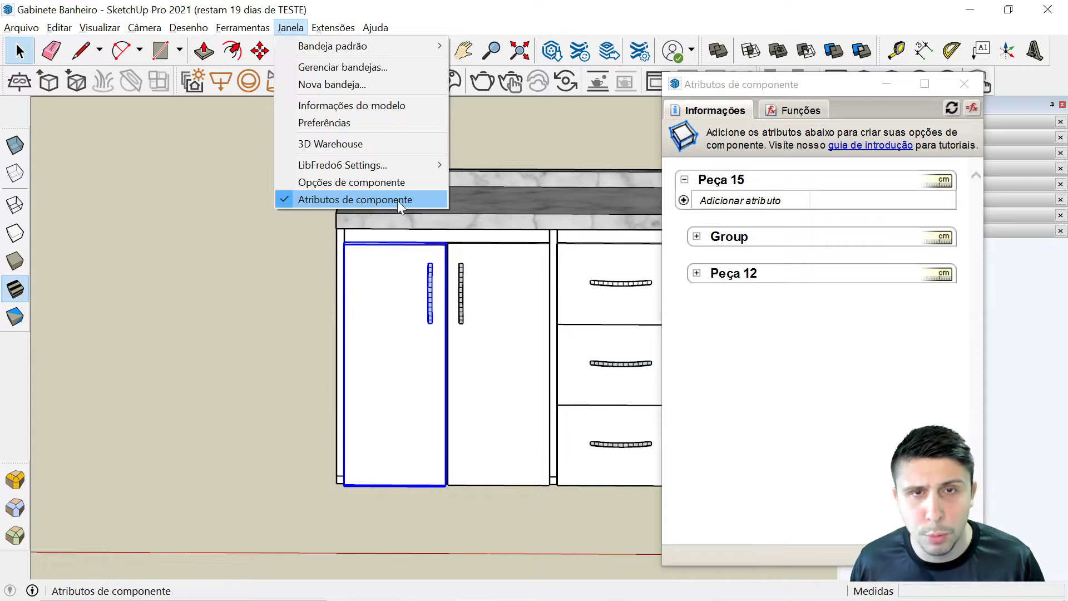
# Add a RotZ rotation attribute to Peça 15
pyautogui.click(771, 323)
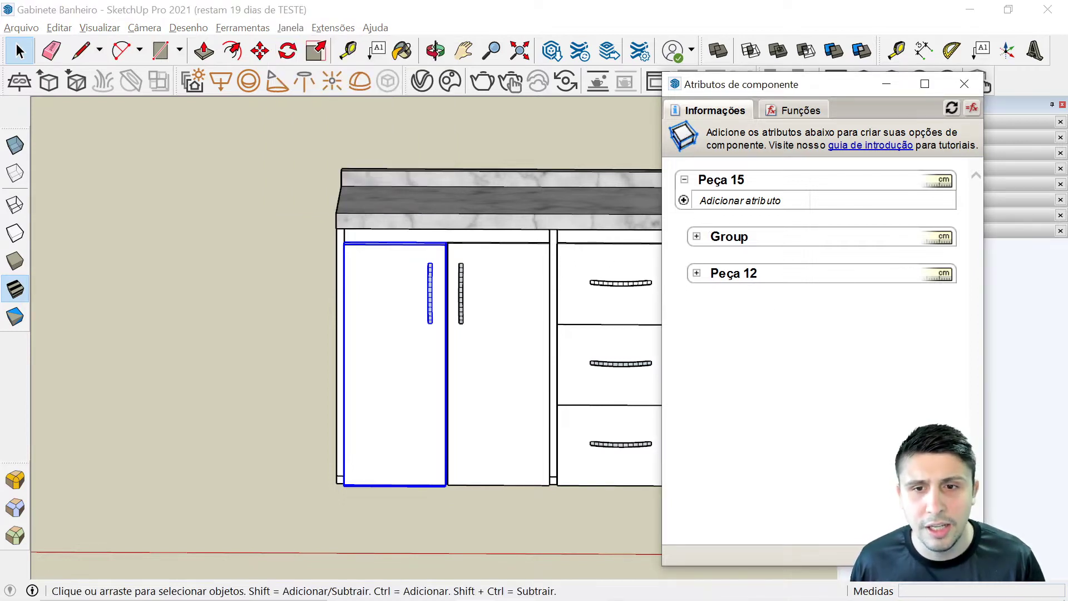
pyautogui.click(684, 200)
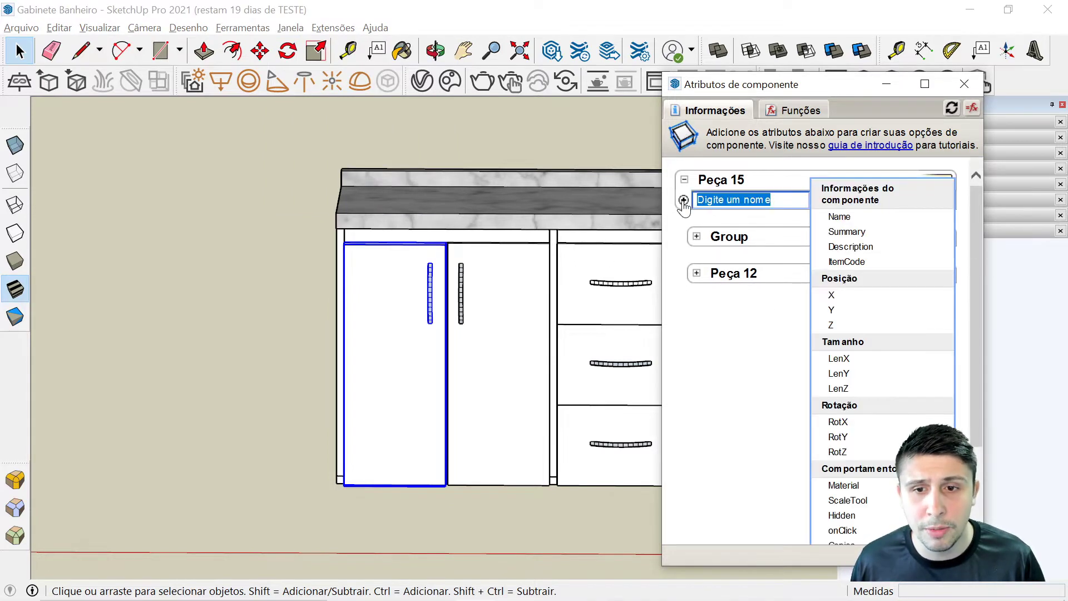
pyautogui.click(844, 459)
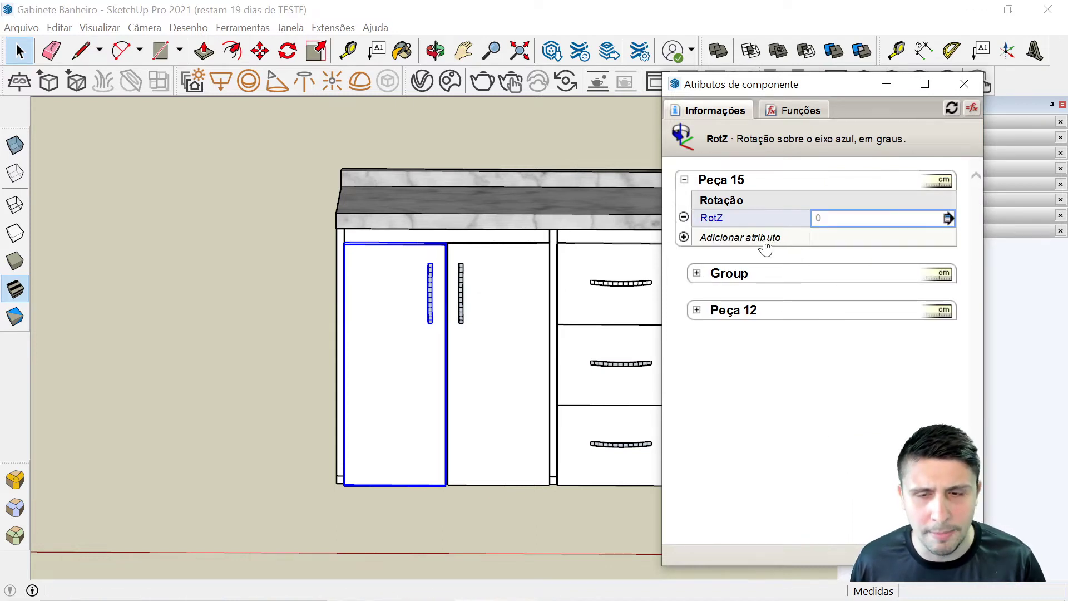
# Add an onClick attribute with the formula animate("RotZ",0,90)
pyautogui.click(684, 238)
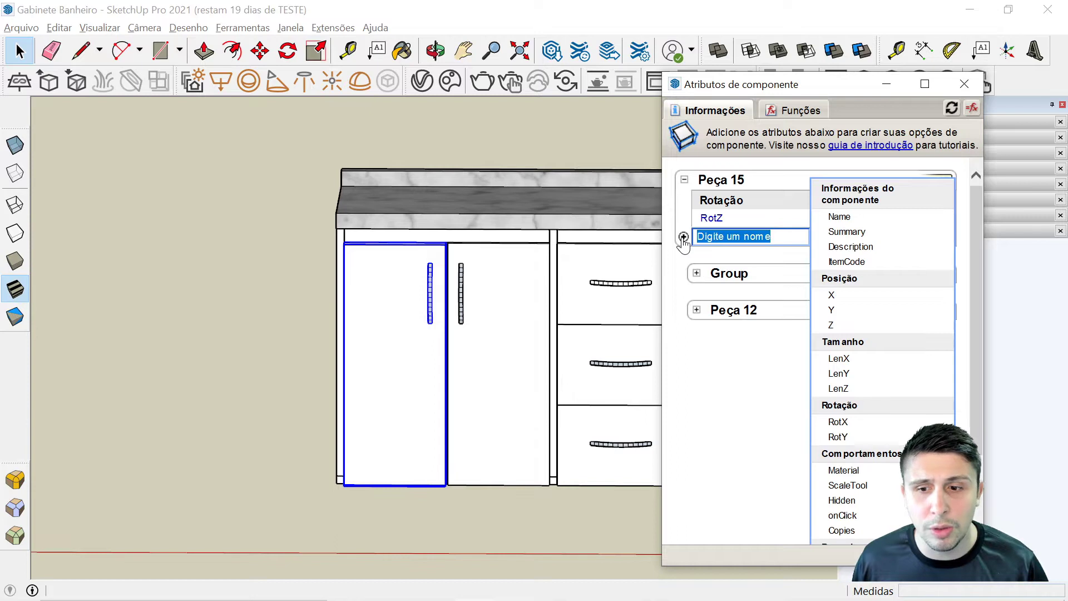
pyautogui.click(843, 516)
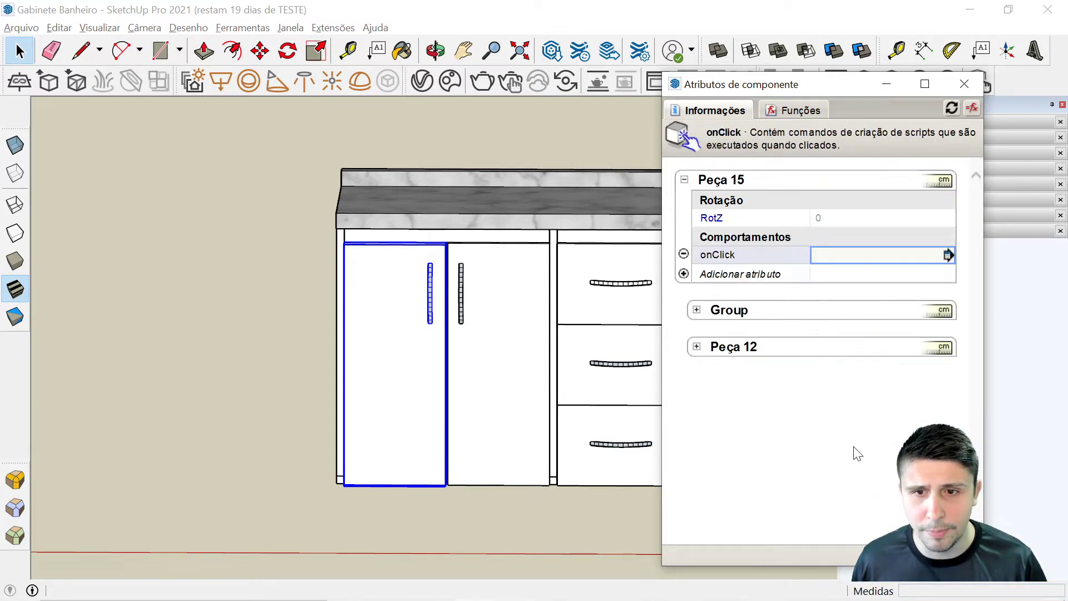
pyautogui.click(831, 257)
pyautogui.write('an')
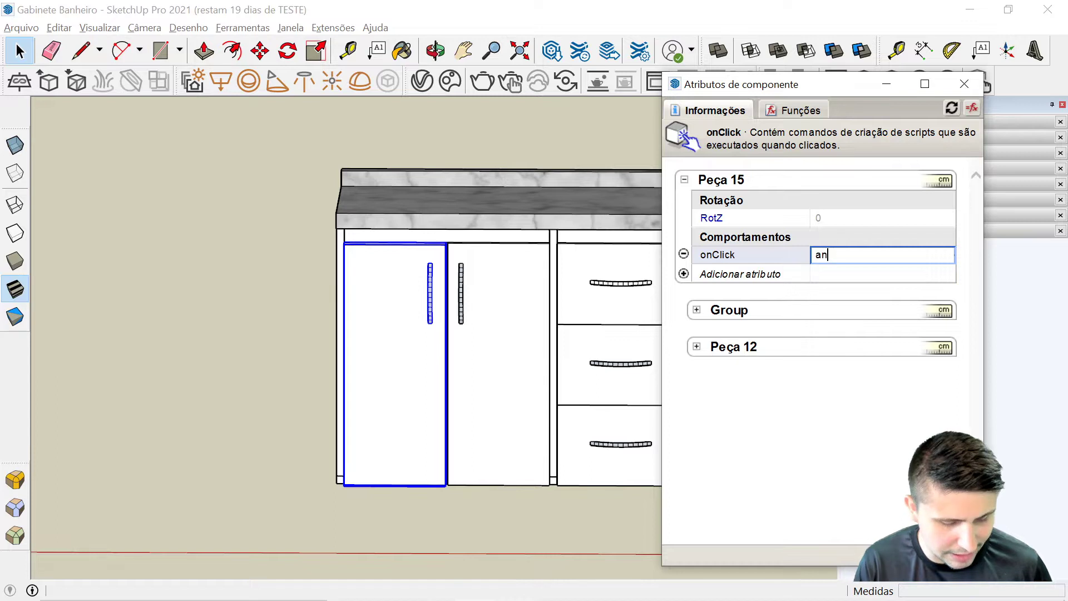
pyautogui.write('imate')
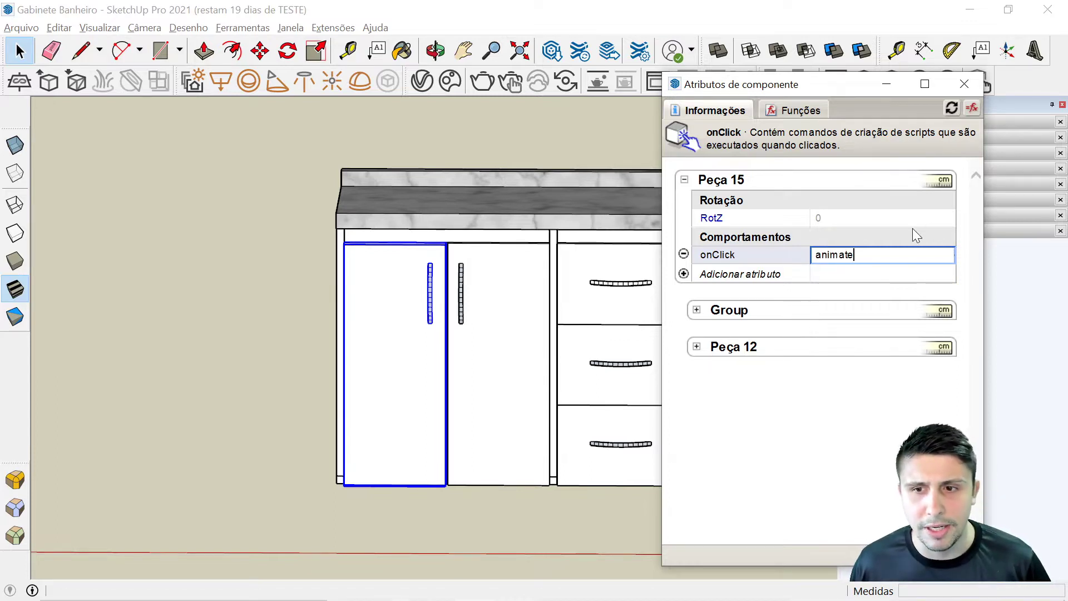
pyautogui.write('(')
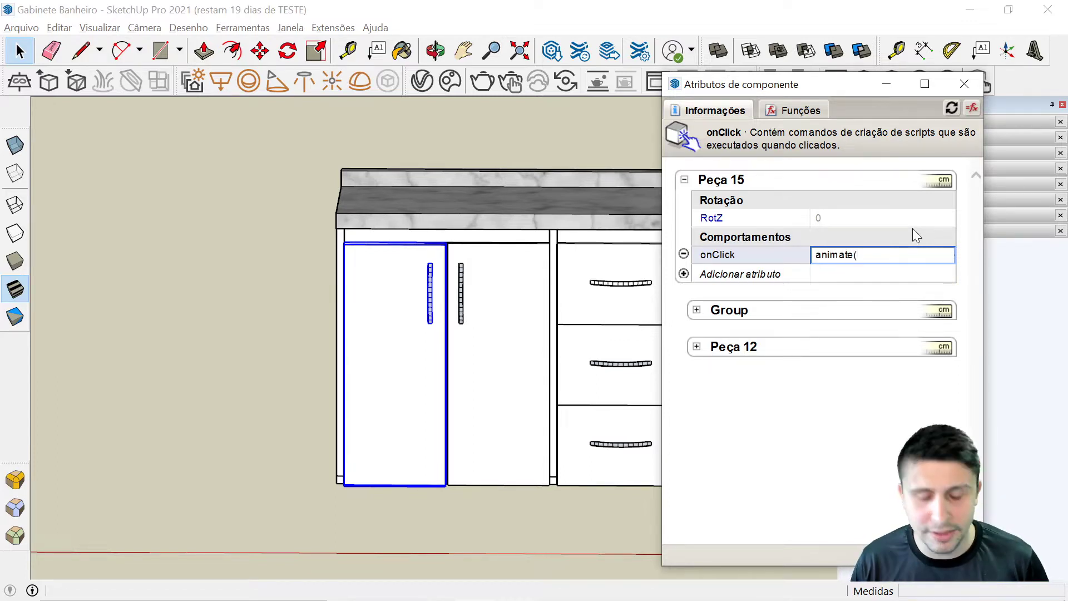
pyautogui.write('"')
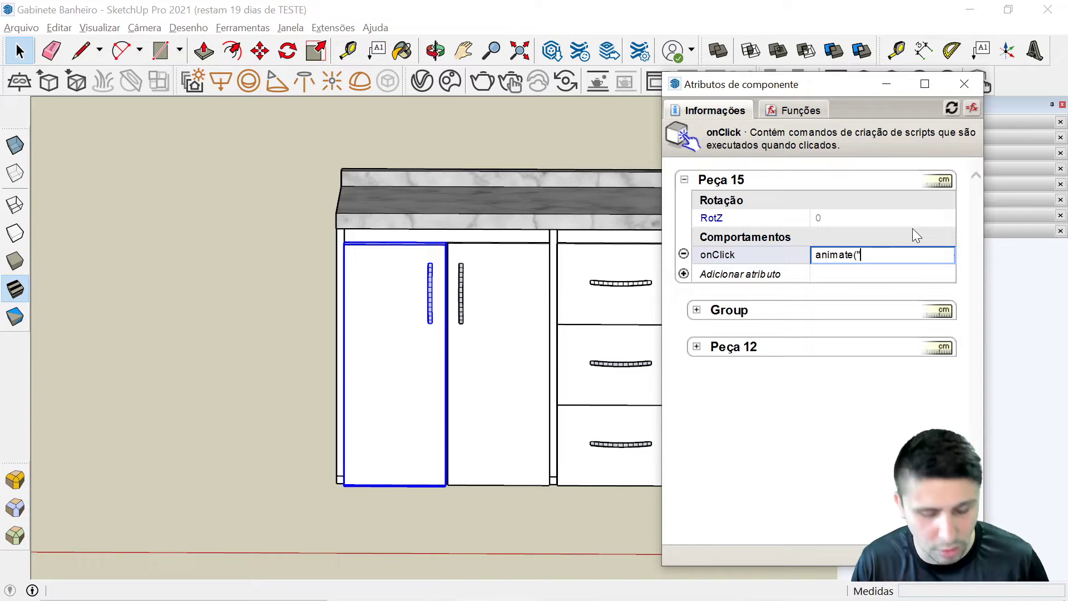
pyautogui.write('RotZ",0')
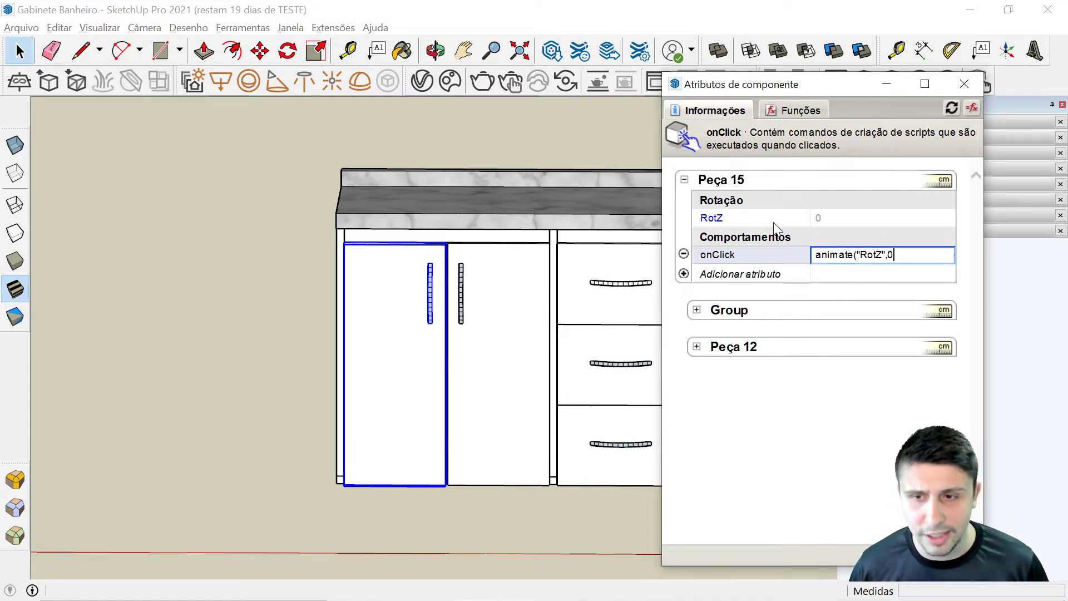
pyautogui.write(',90')
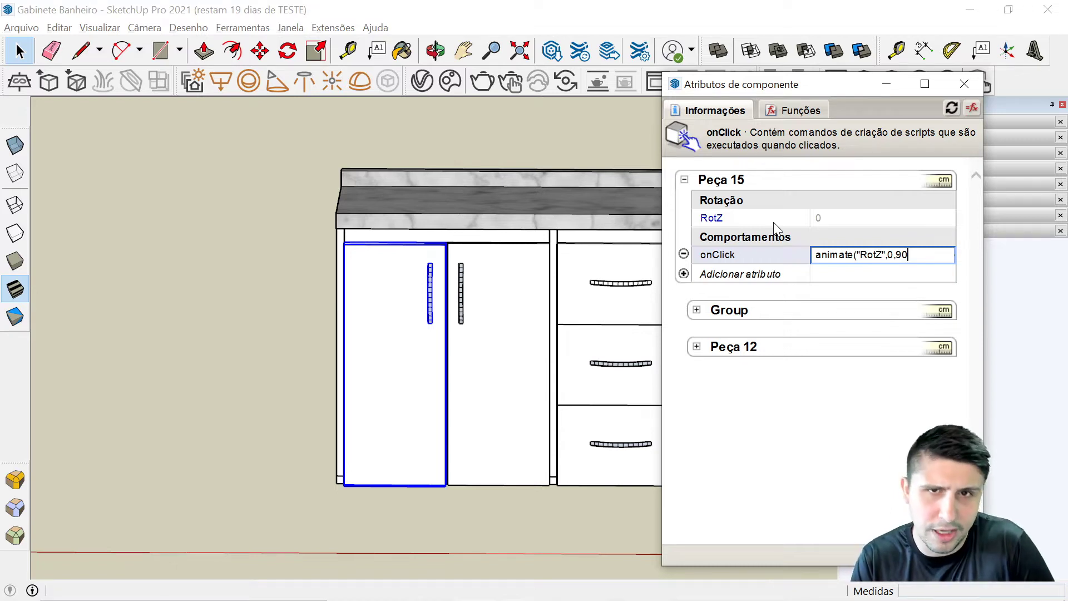
pyautogui.write(')')
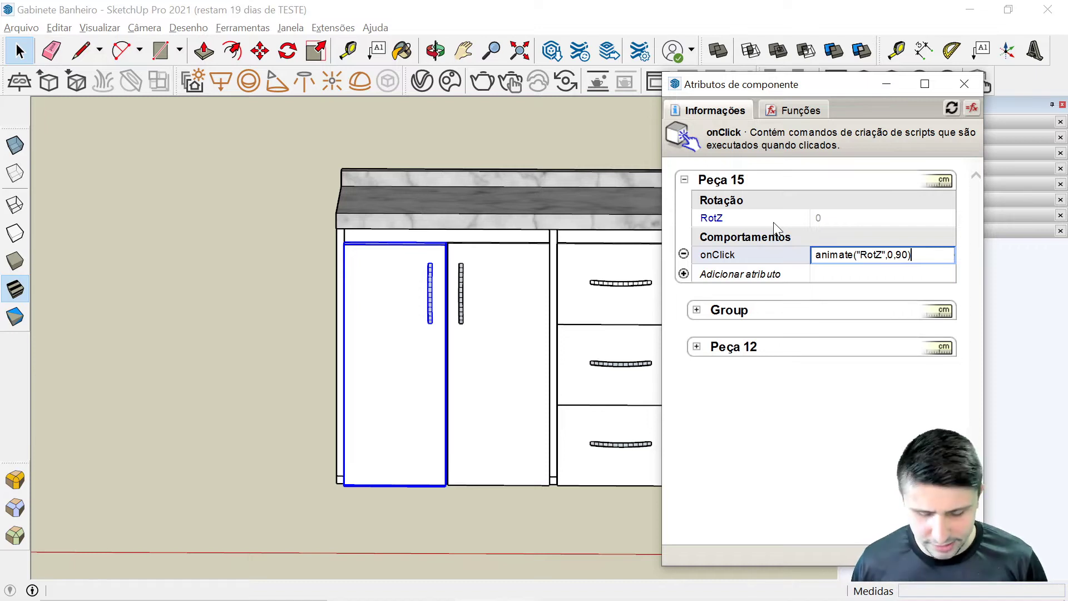
pyautogui.press('Return')
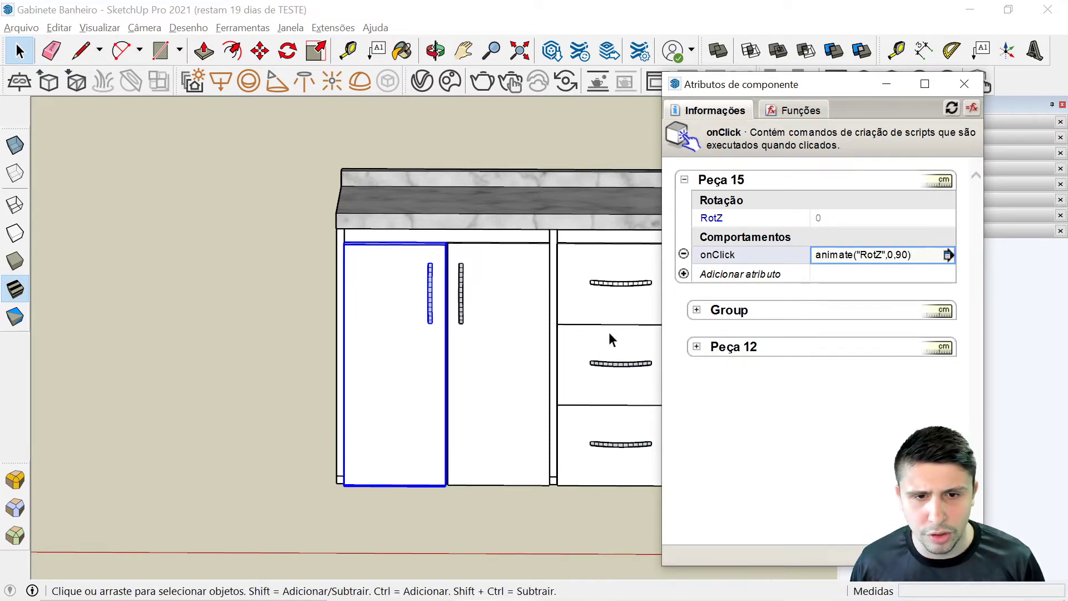
pyautogui.click(242, 28)
pyautogui.click(274, 425)
pyautogui.click(432, 403)
pyautogui.moveTo(360, 453)
pyautogui.mouseDown(button='middle')
pyautogui.moveTo(418, 445)
pyautogui.moveTo(330, 410)
pyautogui.mouseUp(button='middle')
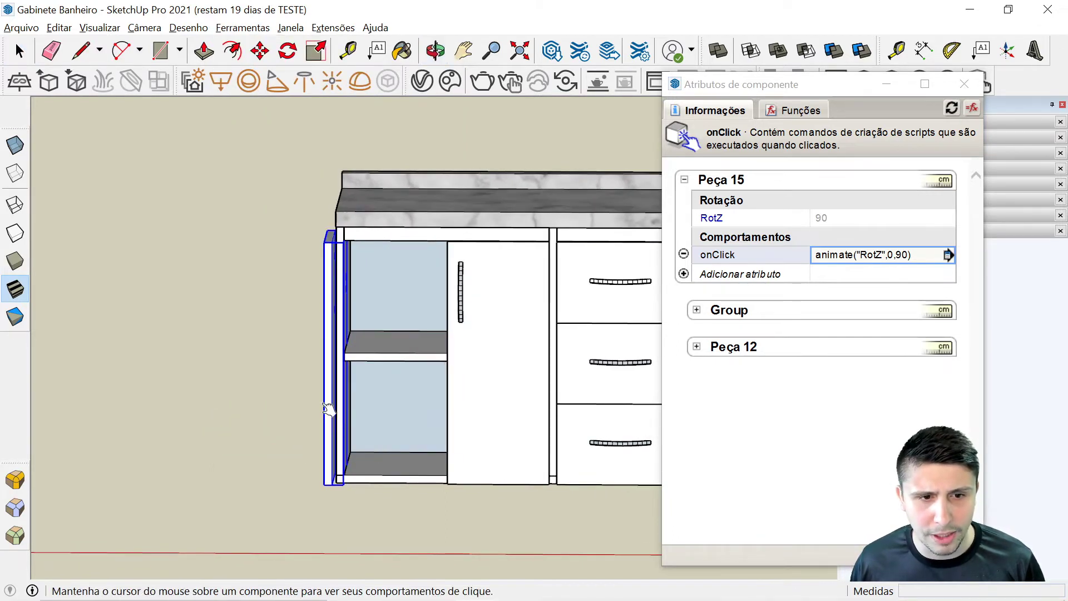
pyautogui.click(337, 383)
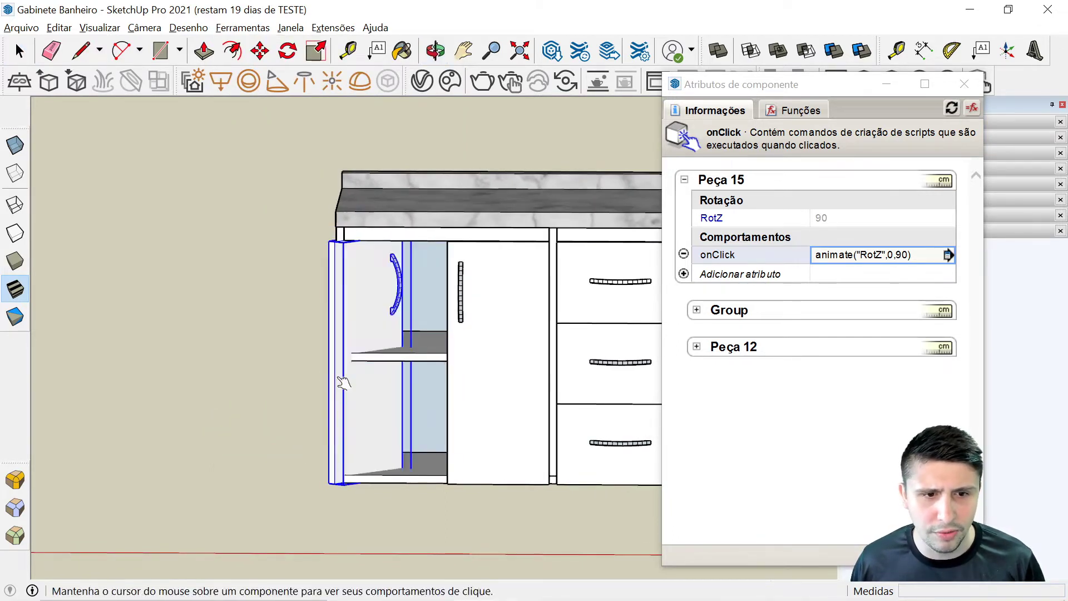
pyautogui.click(907, 257)
pyautogui.write('-')
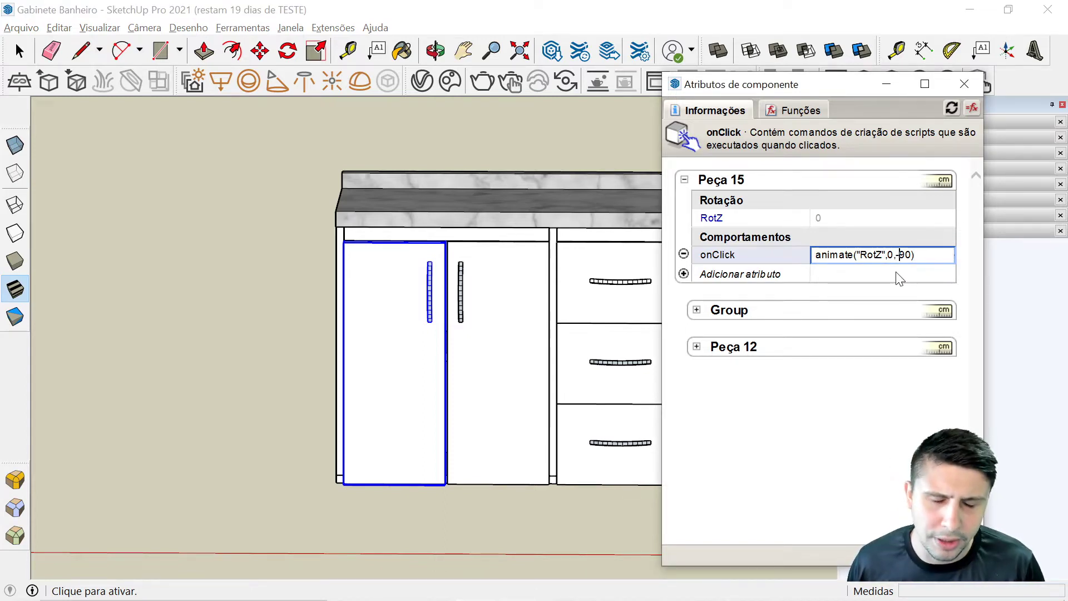
# Commit onClick as animate("RotZ",0,-90) and test-click the left door with Interact
pyautogui.press('Return')
pyautogui.click(231, 28)
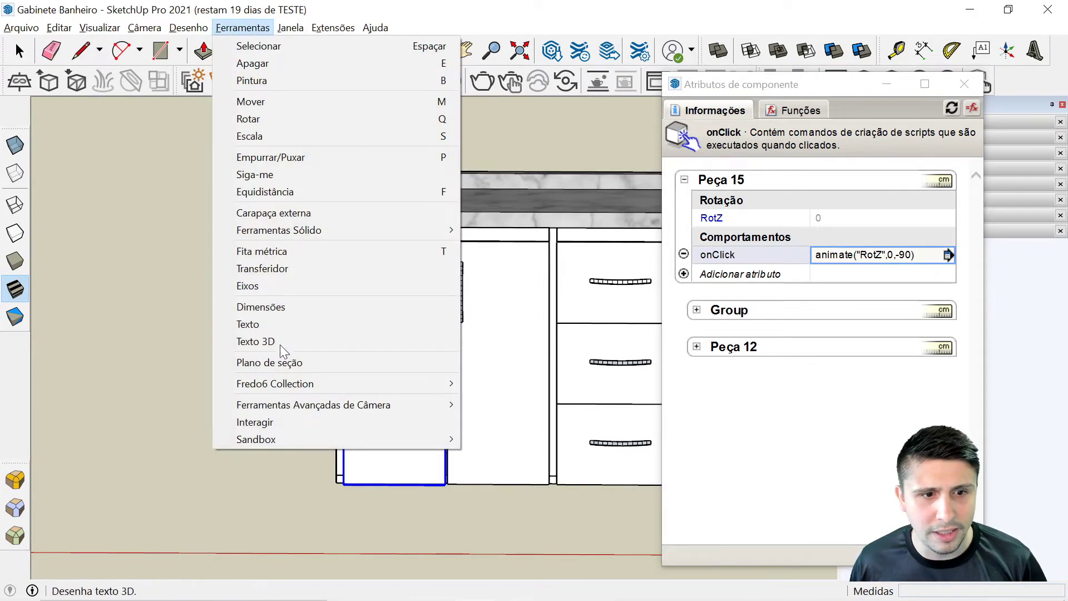
pyautogui.click(256, 419)
pyautogui.click(432, 345)
# Close the swung-open left door and close the Component Attributes window
pyautogui.moveTo(437, 350)
pyautogui.mouseDown(button='middle')
pyautogui.moveTo(374, 386)
pyautogui.moveTo(394, 400)
pyautogui.moveTo(563, 420)
pyautogui.mouseUp(button='middle')
pyautogui.scroll(2, 365, 448)
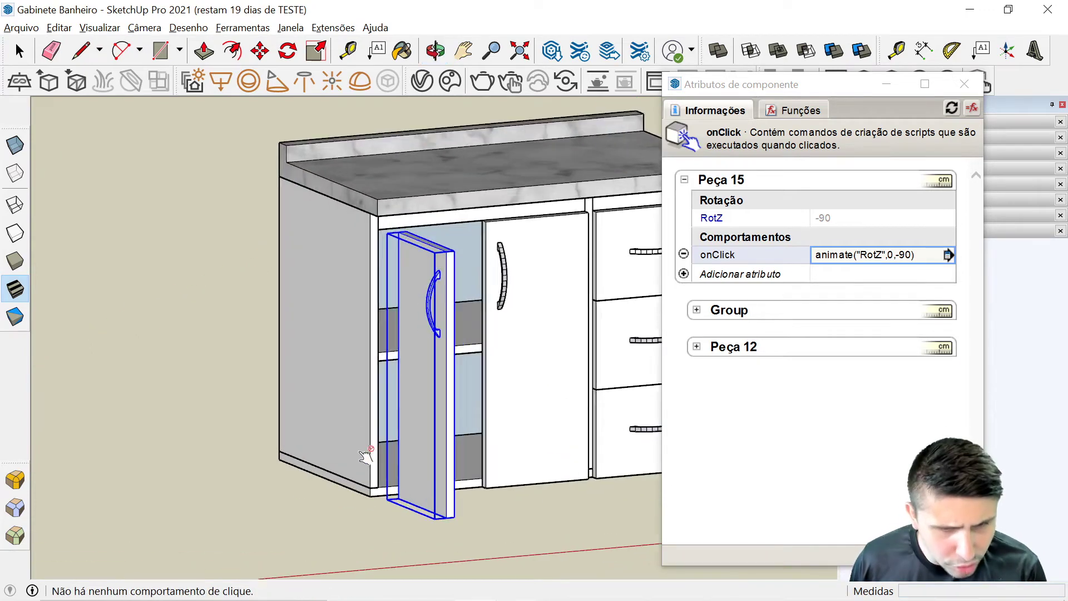
pyautogui.scroll(2, 384, 453)
pyautogui.scroll(1, 389, 458)
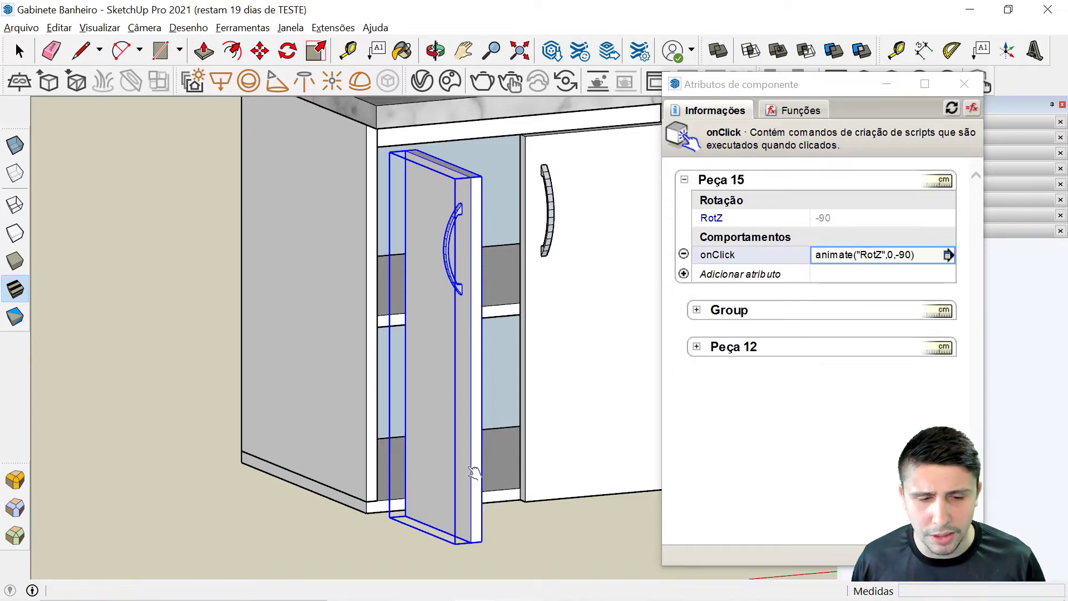
pyautogui.click(473, 470)
pyautogui.click(964, 83)
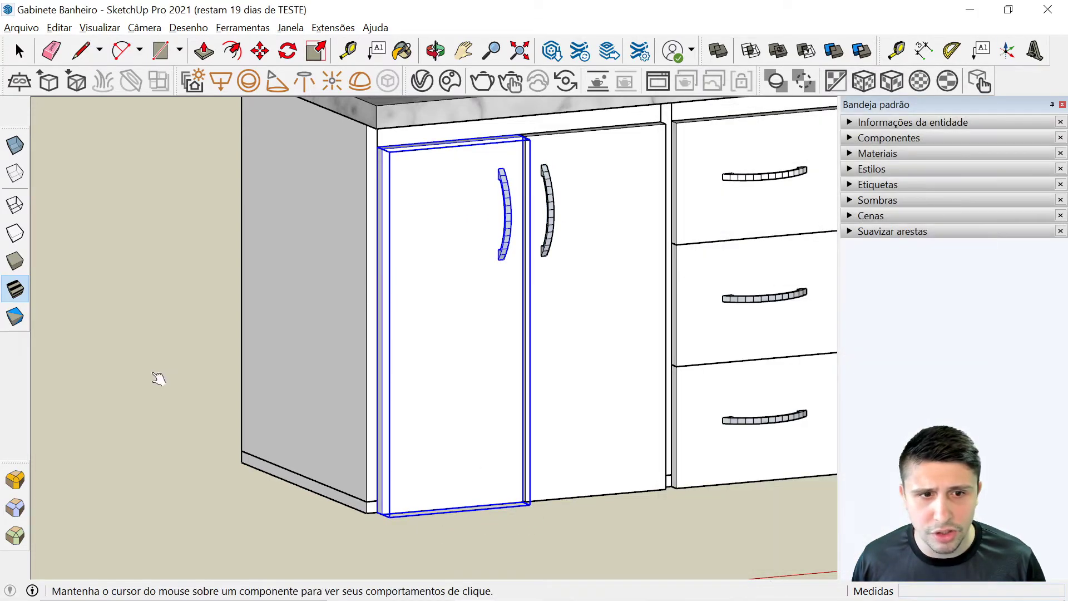
# Return to Select, double-click the left door to edit it, and zoom to its lower-left corner
pyautogui.scroll(-3, 223, 403)
pyautogui.press('space')
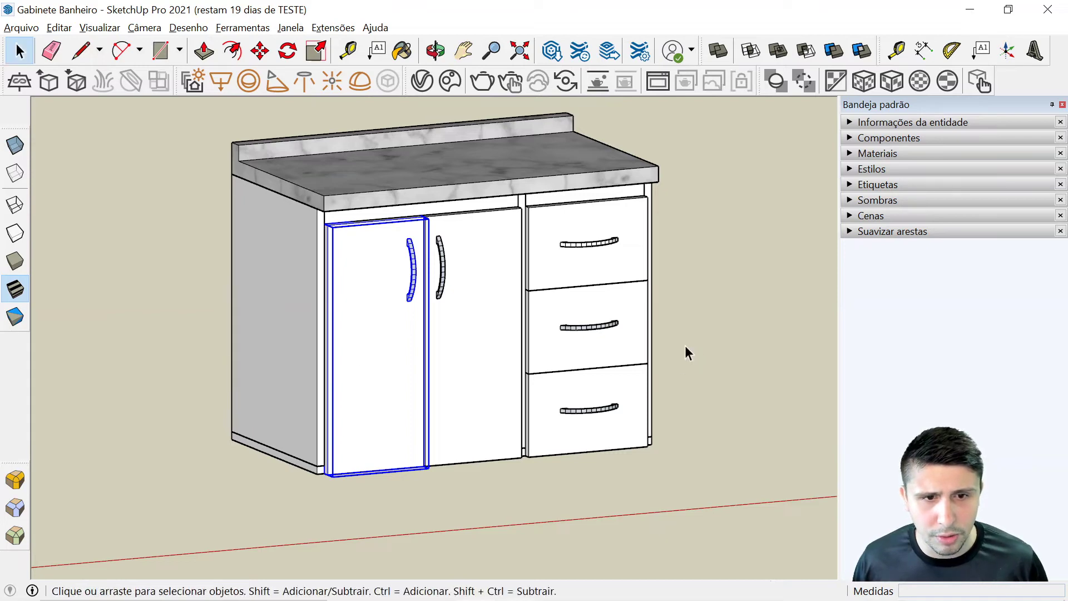
pyautogui.click(709, 175)
pyautogui.moveTo(644, 353)
pyautogui.mouseDown(button='middle')
pyautogui.moveTo(720, 365)
pyautogui.moveTo(533, 359)
pyautogui.moveTo(493, 403)
pyautogui.moveTo(425, 366)
pyautogui.mouseUp(button='middle')
pyautogui.doubleClick(426, 366)
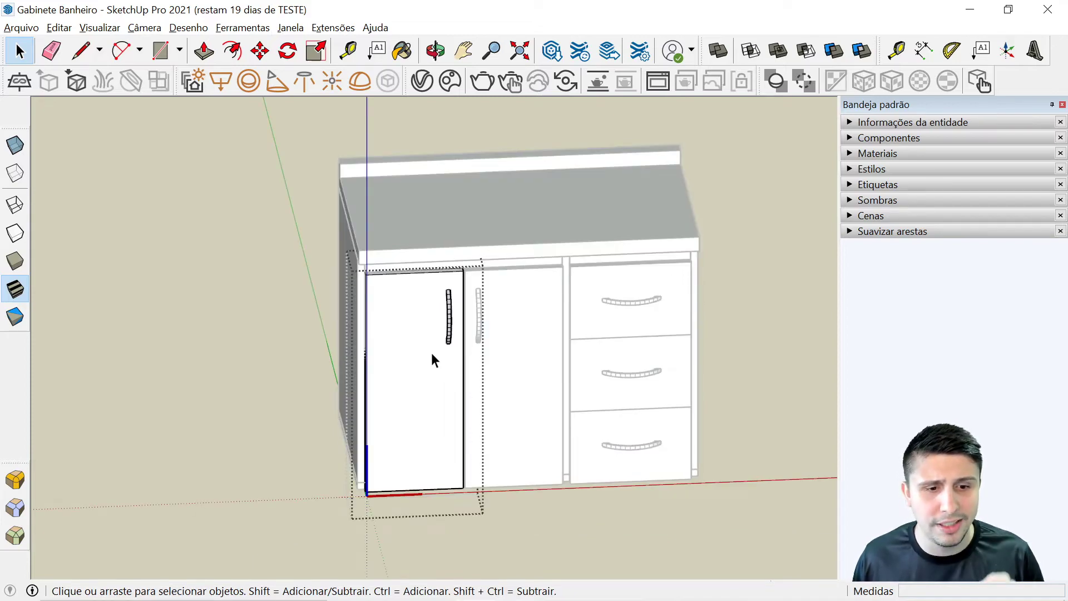
pyautogui.moveTo(433, 353); pyautogui.dragTo(446, 382, button='middle')
pyautogui.scroll(3, 382, 449)
pyautogui.scroll(2, 374, 504)
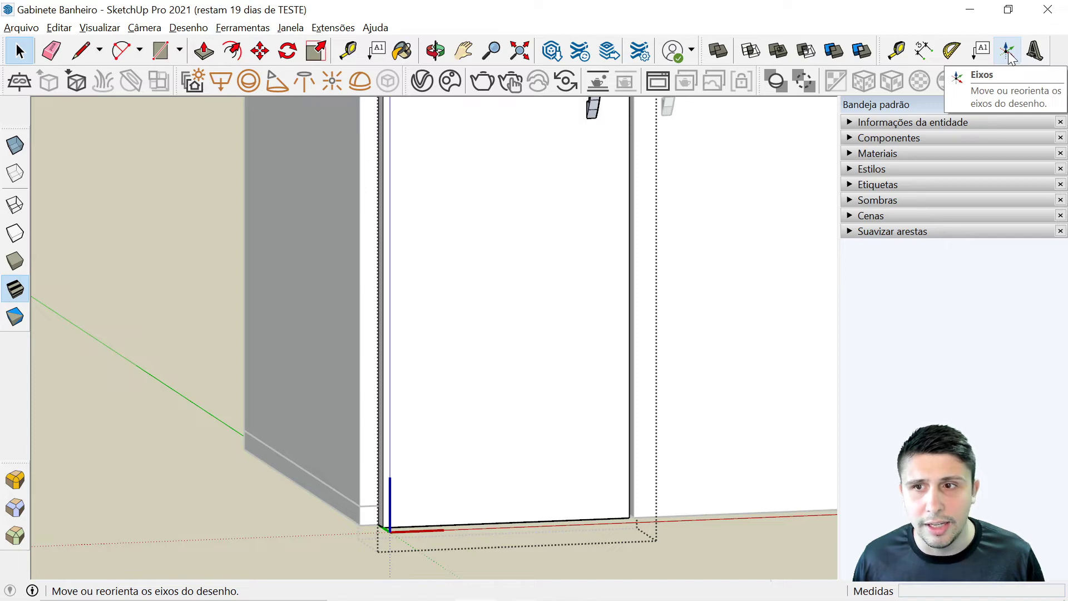
pyautogui.click(95, 33)
pyautogui.scroll(-3, 490, 323)
pyautogui.scroll(-2, 490, 327)
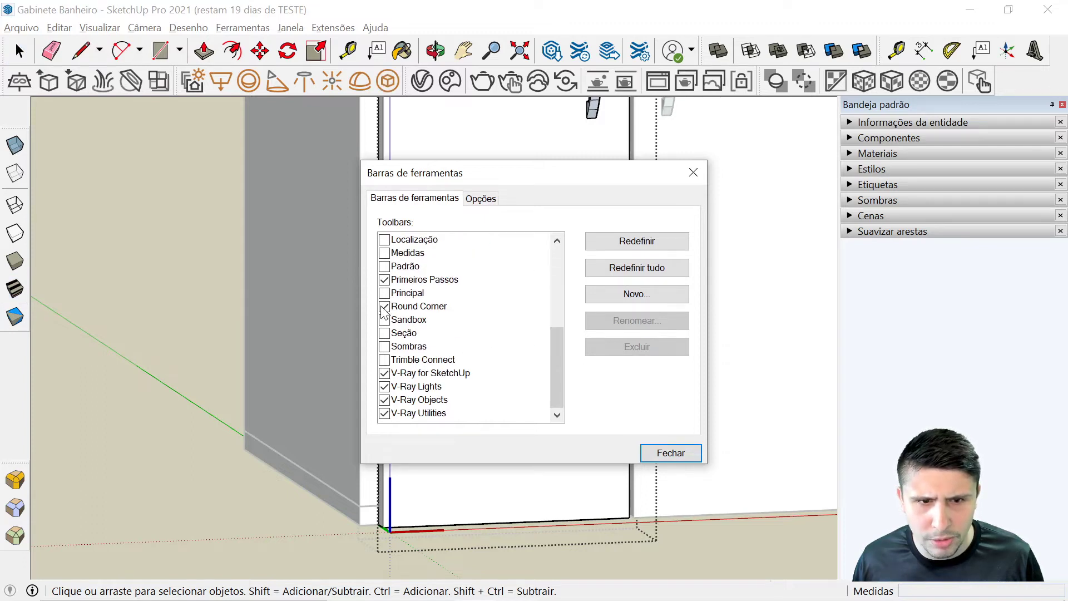
pyautogui.scroll(2, 392, 287)
pyautogui.scroll(1, 399, 295)
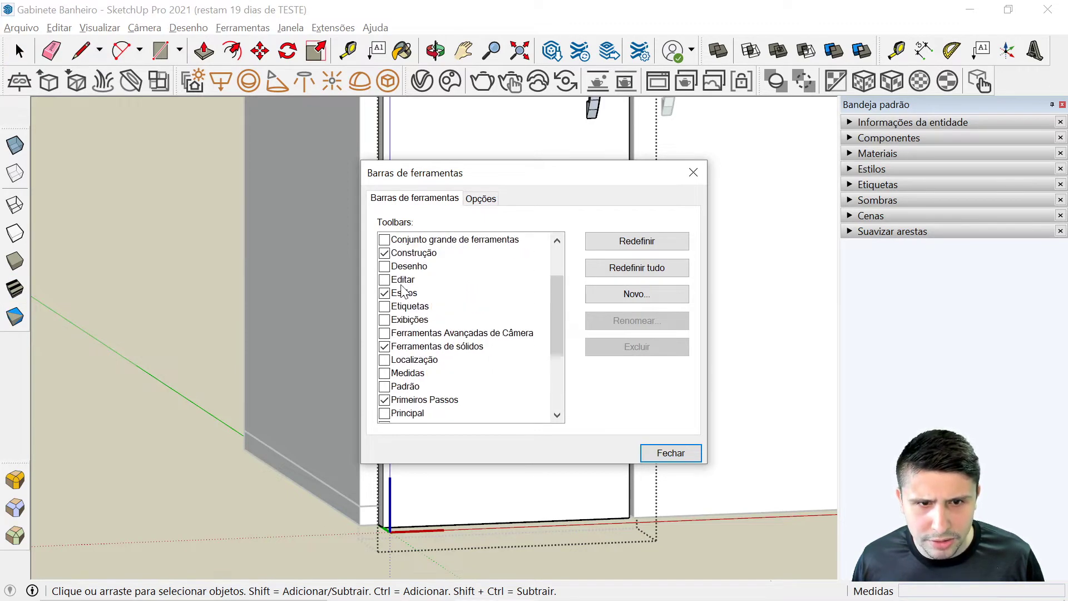
pyautogui.scroll(1, 405, 305)
pyautogui.click(387, 293)
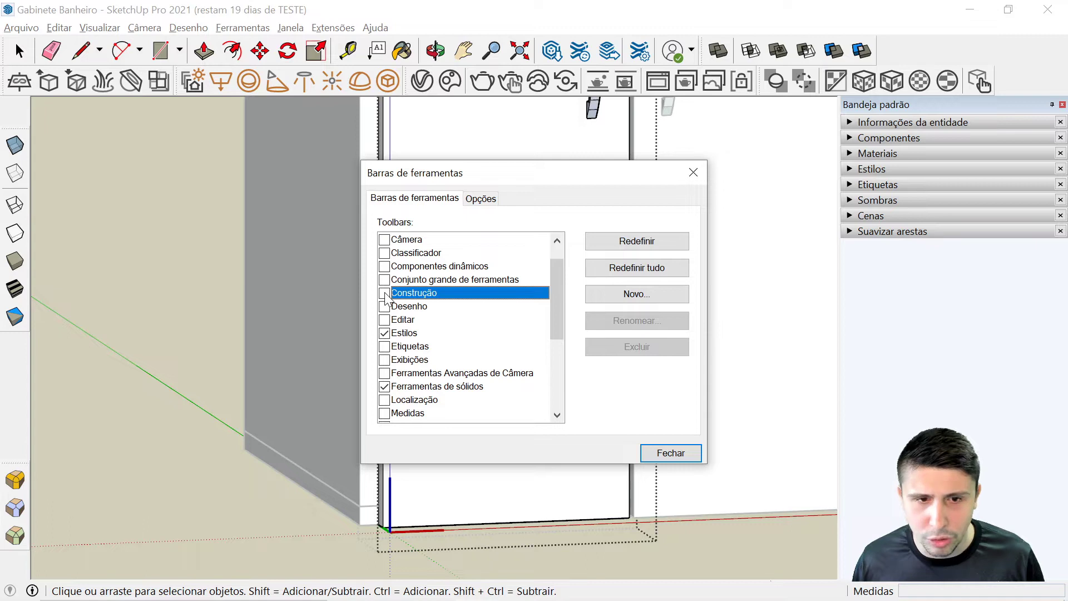
pyautogui.click(384, 293)
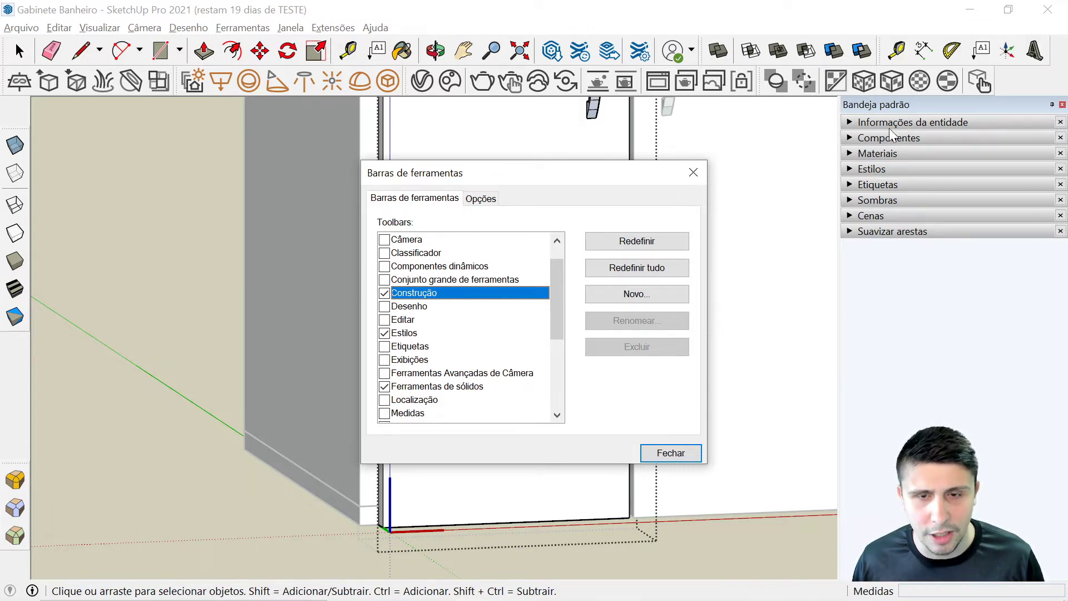
pyautogui.click(680, 451)
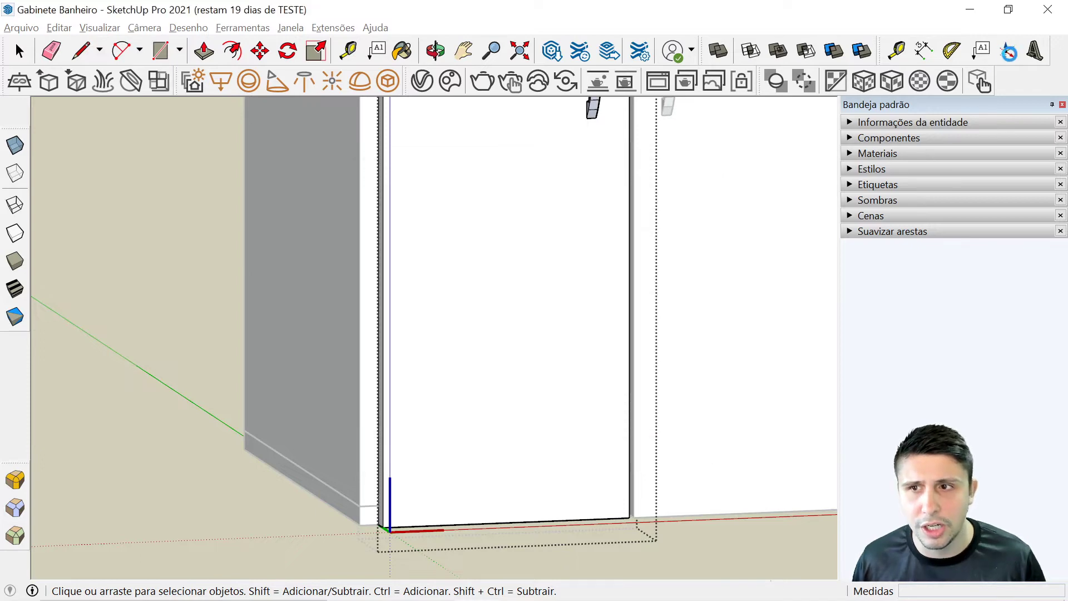
# Place the left door's axes origin at its bottom outer hinge-side corner with the Axes tool
pyautogui.click(1005, 53)
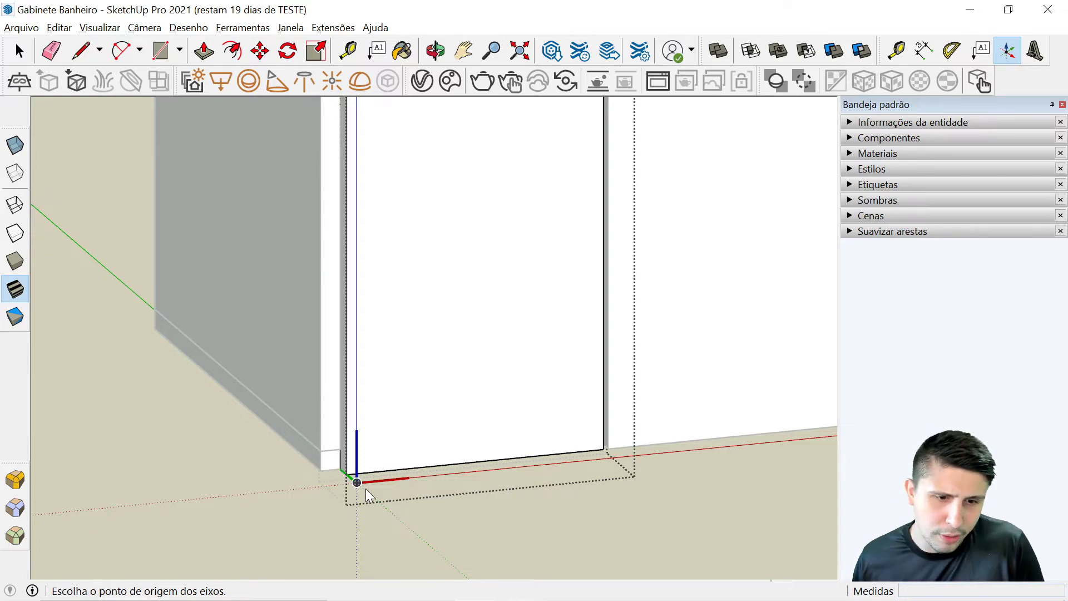
pyautogui.scroll(1, 356, 481)
pyautogui.scroll(2, 356, 481)
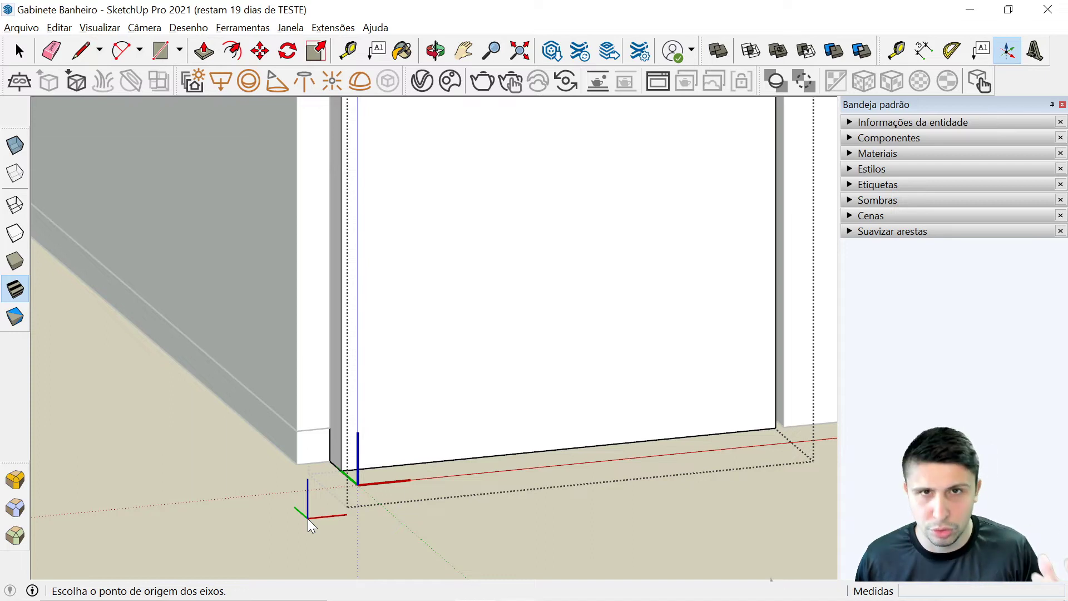
pyautogui.moveTo(279, 503)
pyautogui.mouseDown(button='middle')
pyautogui.moveTo(394, 538)
pyautogui.moveTo(362, 525)
pyautogui.mouseUp(button='middle')
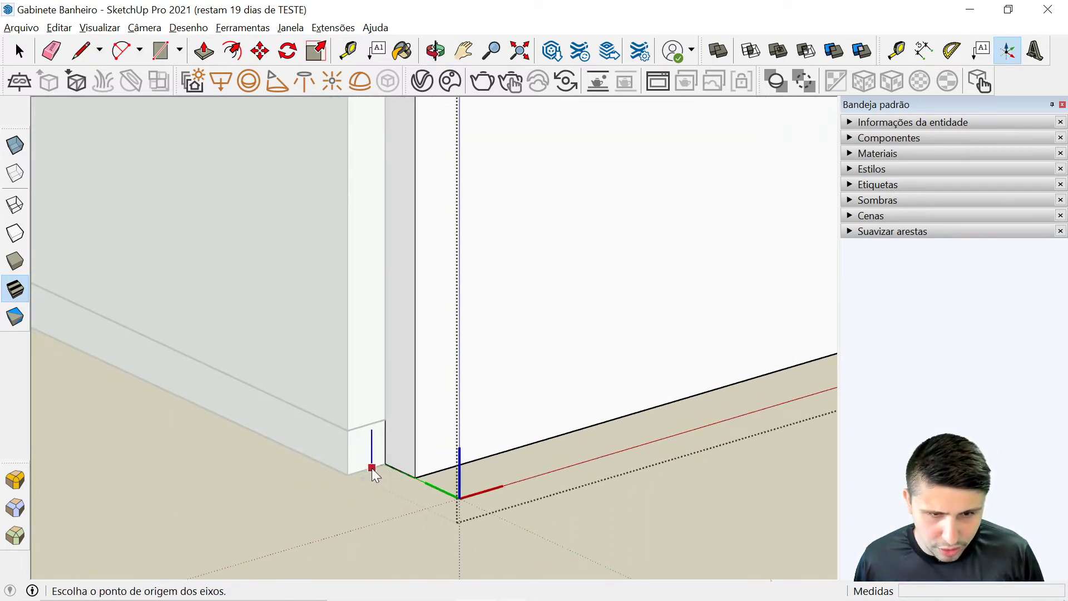
pyautogui.moveTo(388, 472)
pyautogui.mouseDown(button='middle')
pyautogui.moveTo(346, 374)
pyautogui.moveTo(381, 474)
pyautogui.mouseUp(button='middle')
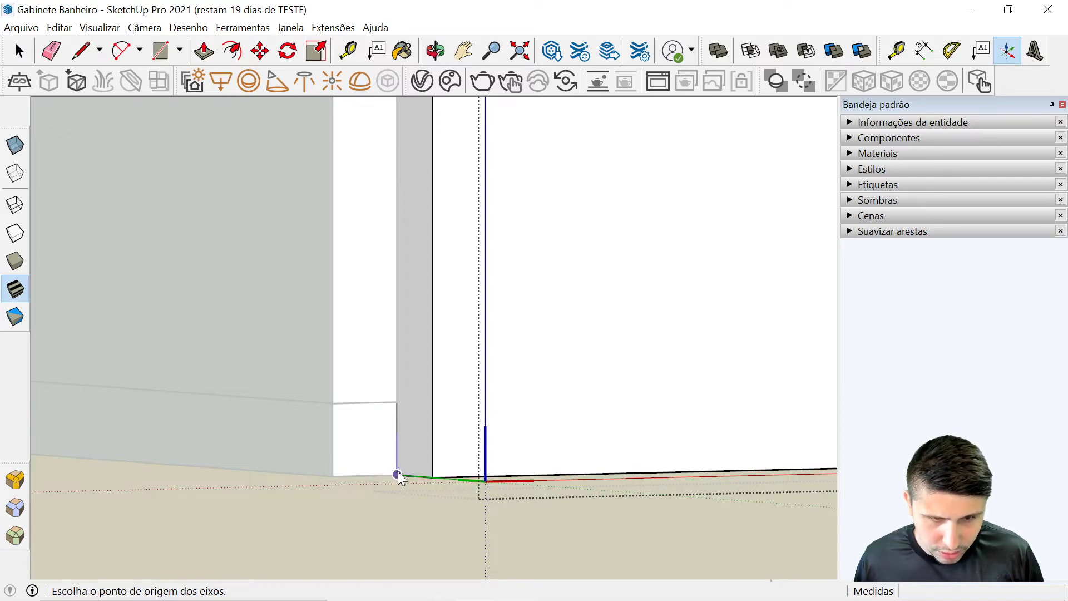
pyautogui.click(397, 474)
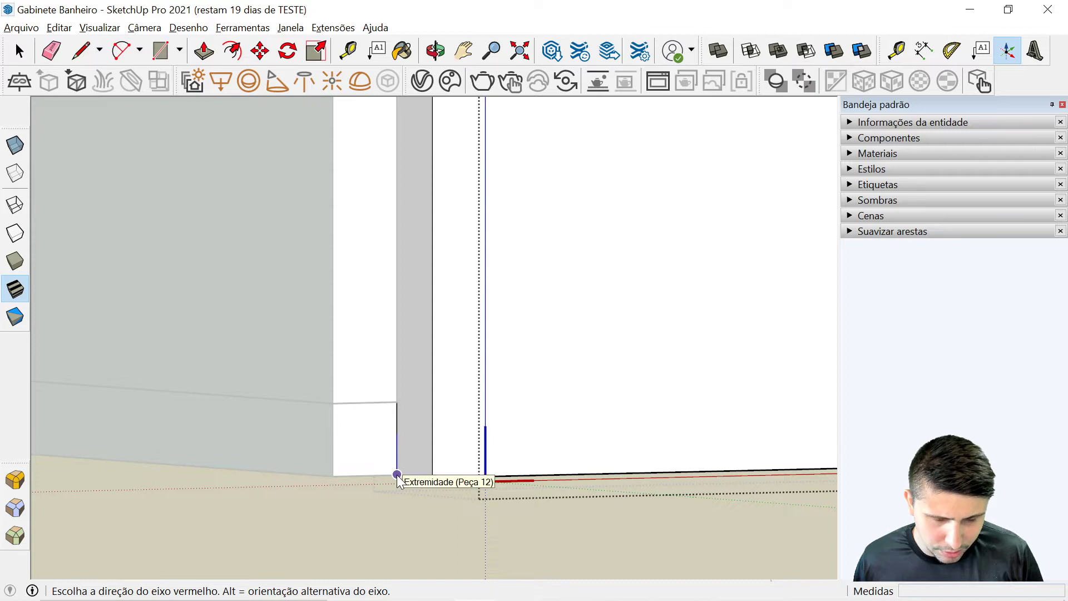
pyautogui.moveTo(398, 477); pyautogui.dragTo(396, 482, button='middle')
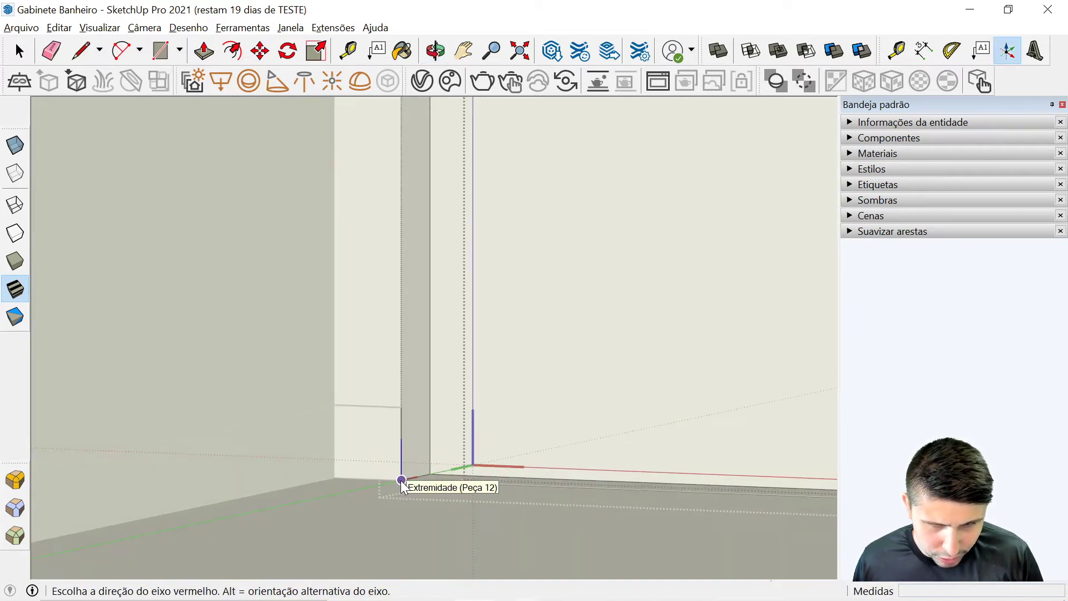
pyautogui.moveTo(402, 483)
pyautogui.mouseDown(button='middle')
pyautogui.moveTo(410, 489)
pyautogui.moveTo(404, 465)
pyautogui.moveTo(405, 477)
pyautogui.mouseUp(button='middle')
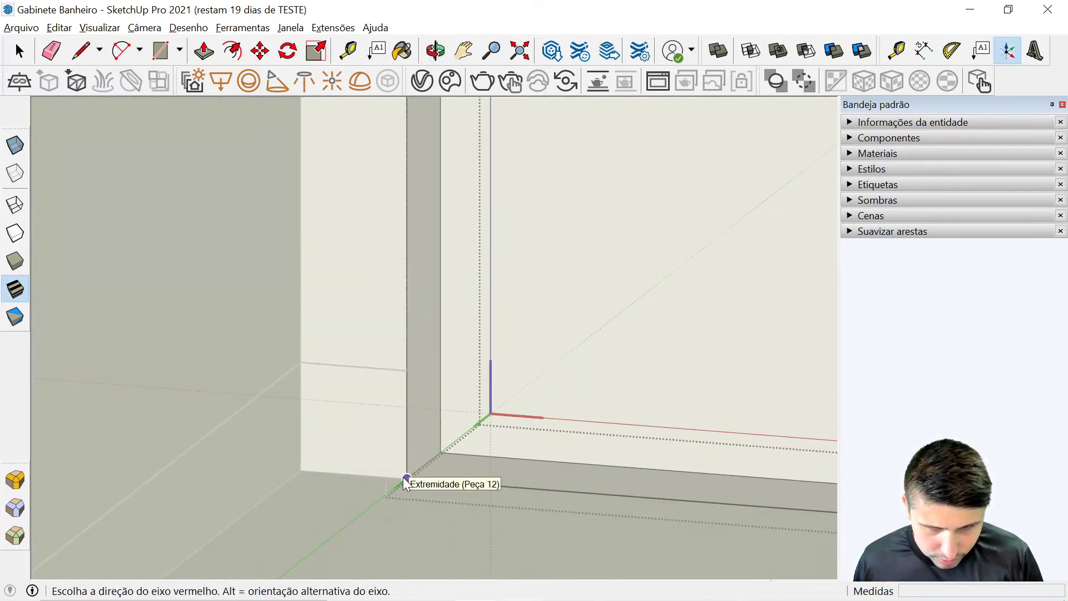
pyautogui.press('space')
pyautogui.moveTo(433, 500); pyautogui.dragTo(482, 436, button='middle')
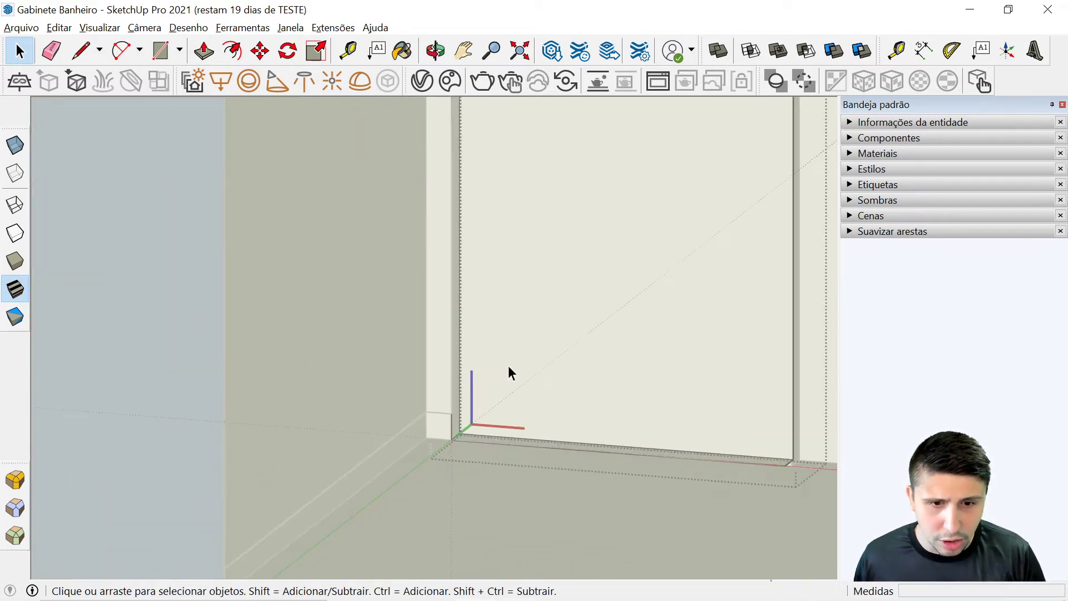
# Exit the left door's editing and answer Sim to update its component axes
pyautogui.moveTo(506, 382); pyautogui.dragTo(386, 432, button='middle')
pyautogui.scroll(-3, 350, 422)
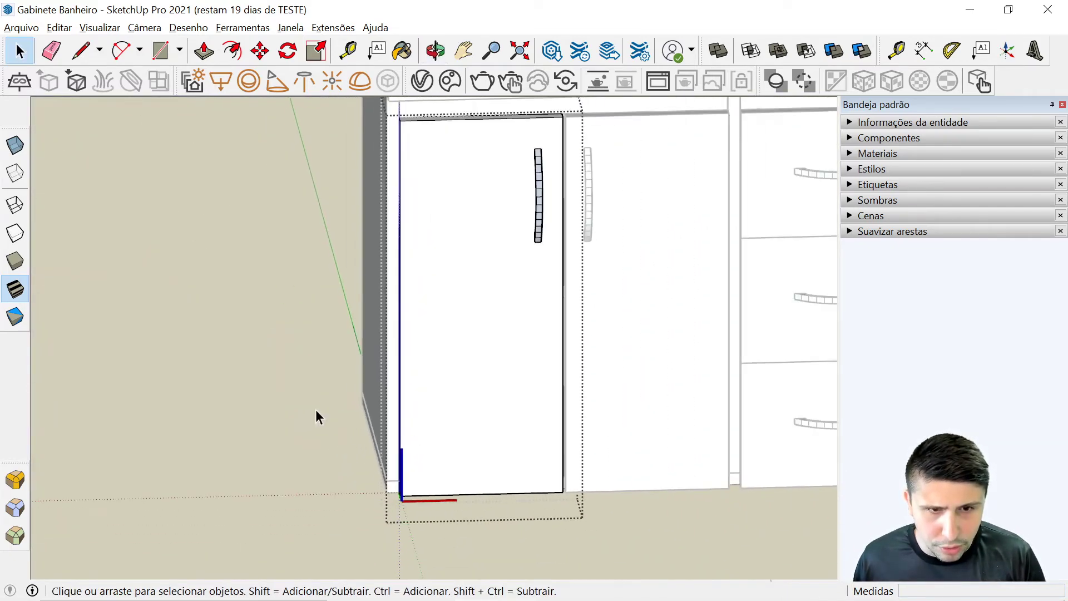
pyautogui.scroll(-3, 292, 410)
pyautogui.scroll(-4, 285, 340)
pyautogui.moveTo(301, 268)
pyautogui.mouseDown(button='middle')
pyautogui.moveTo(388, 409)
pyautogui.moveTo(508, 439)
pyautogui.mouseUp(button='middle')
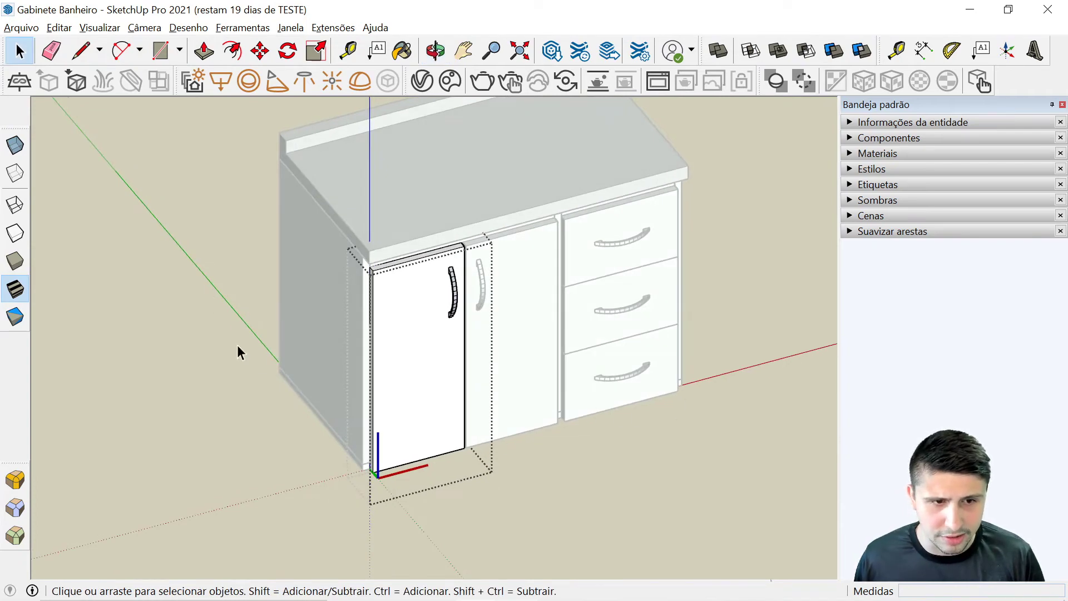
pyautogui.click(332, 506)
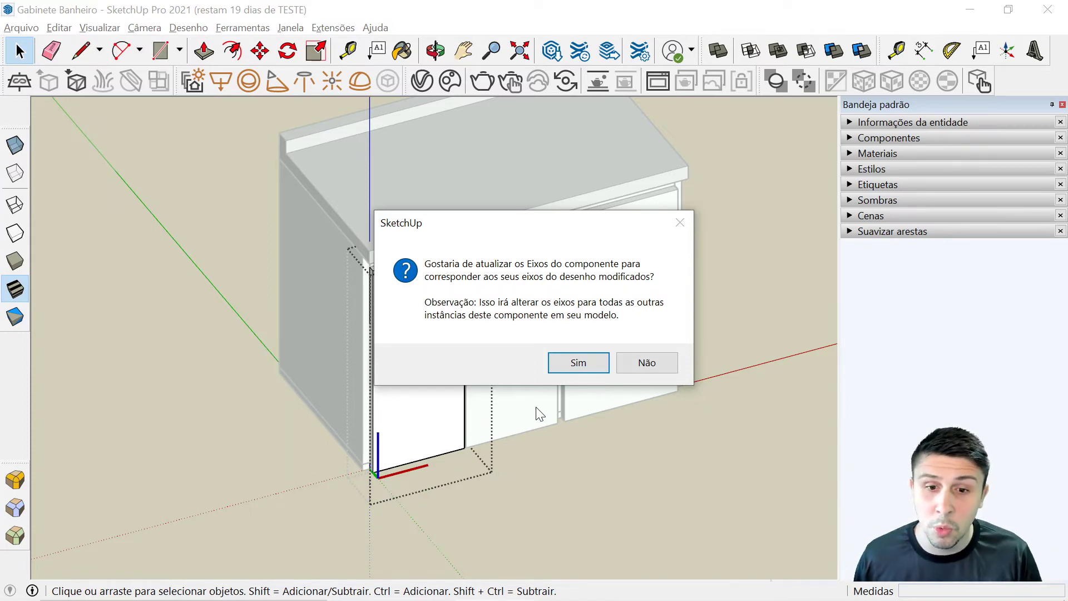
pyautogui.click(563, 366)
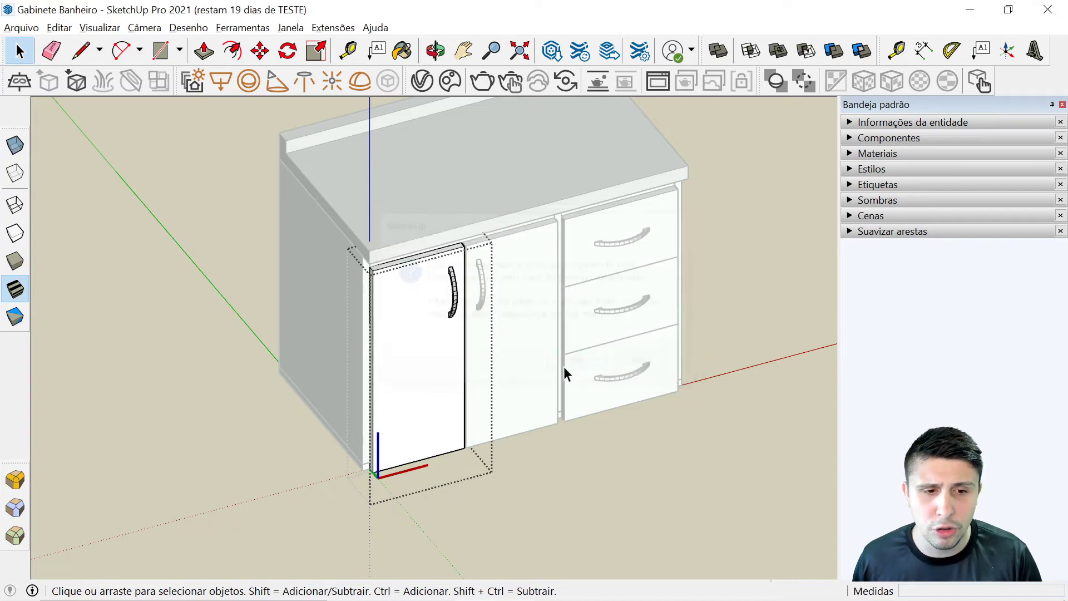
pyautogui.press('Escape')
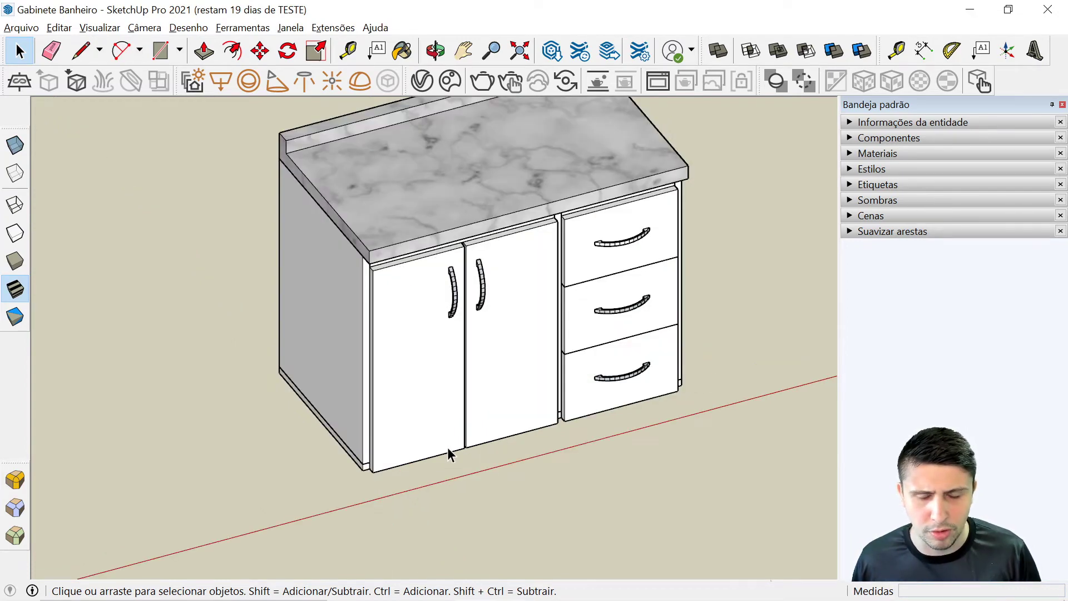
# Reopen the left door component to check its bottom corner, then exit editing
pyautogui.doubleClick(422, 401)
pyautogui.moveTo(435, 468)
pyautogui.mouseDown(button='middle')
pyautogui.moveTo(469, 469)
pyautogui.moveTo(399, 463)
pyautogui.mouseUp(button='middle')
pyautogui.scroll(3, 399, 463)
pyautogui.scroll(2, 375, 478)
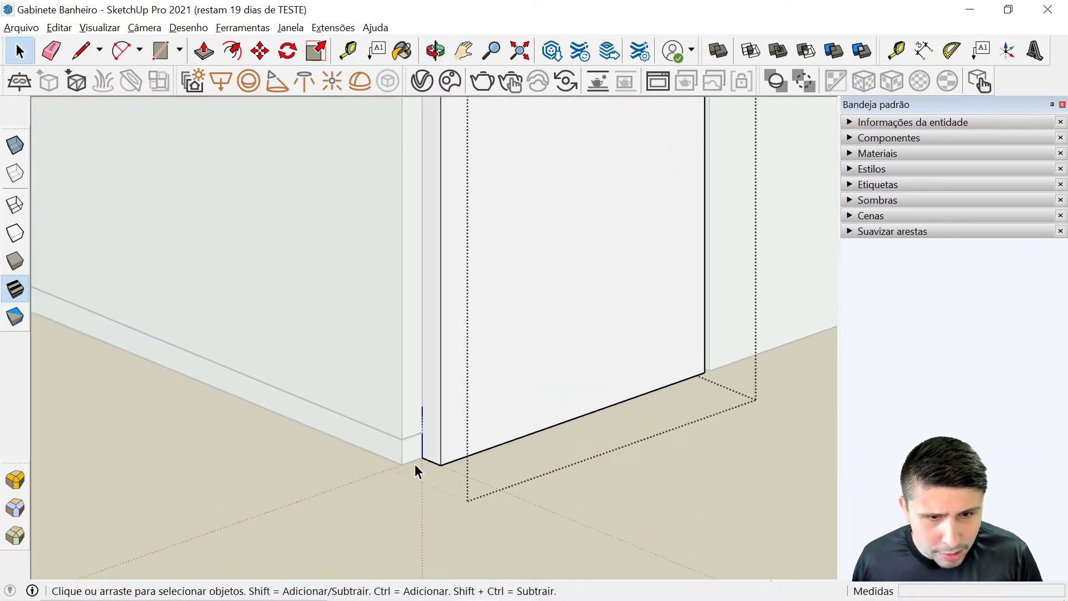
pyautogui.scroll(-2, 422, 458)
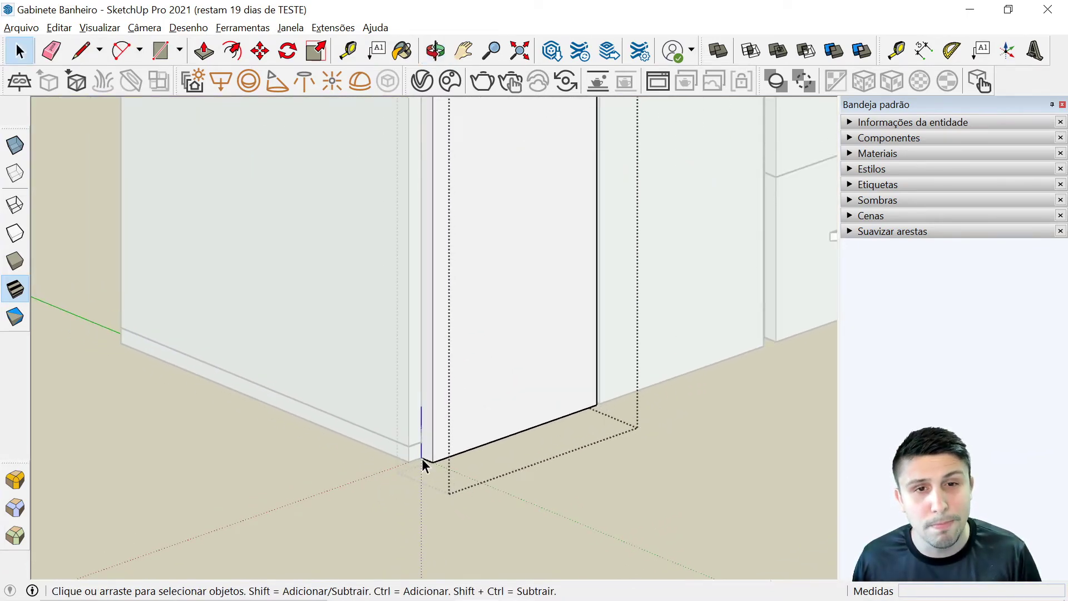
pyautogui.scroll(-3, 424, 458)
pyautogui.scroll(-3, 446, 456)
pyautogui.click(696, 438)
pyautogui.moveTo(696, 438); pyautogui.dragTo(537, 485, button='middle')
# Swing the left door open and shut with Interact, then select the right door
pyautogui.click(243, 27)
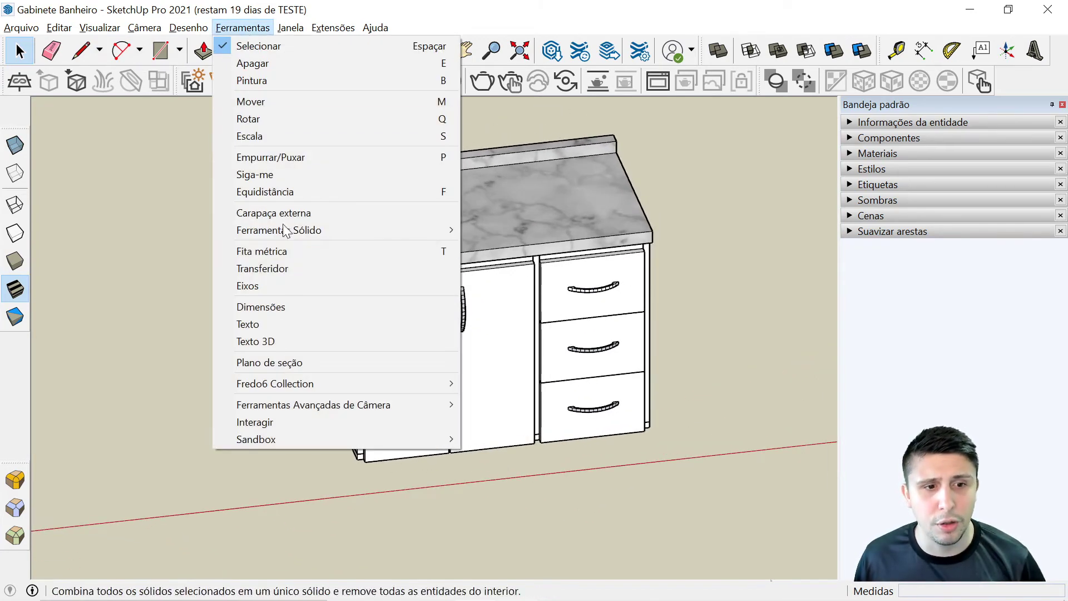
pyautogui.click(268, 421)
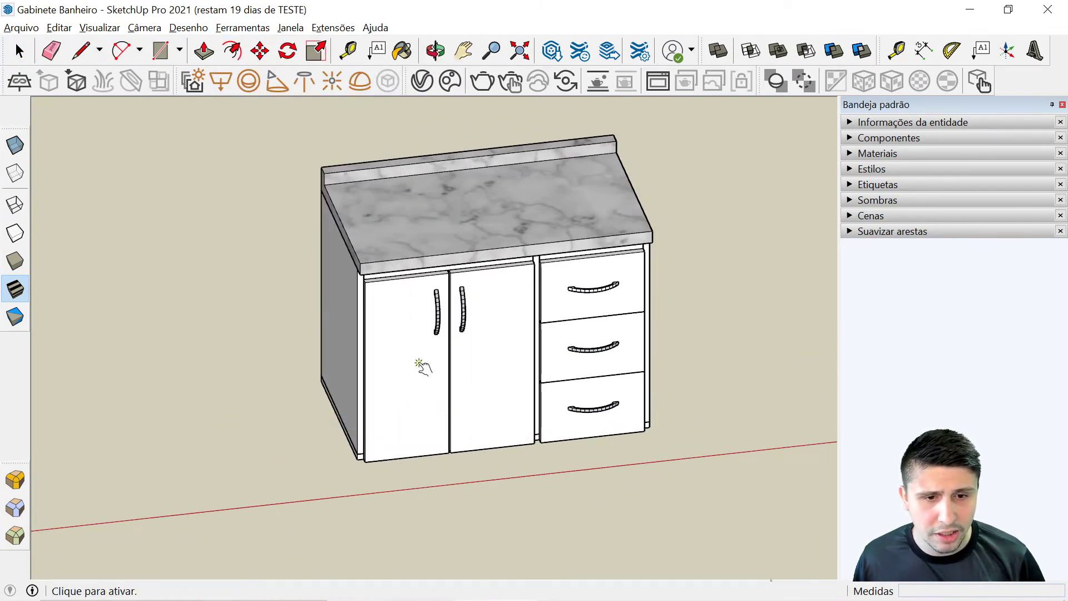
pyautogui.click(419, 367)
pyautogui.moveTo(410, 382); pyautogui.dragTo(124, 382, button='middle')
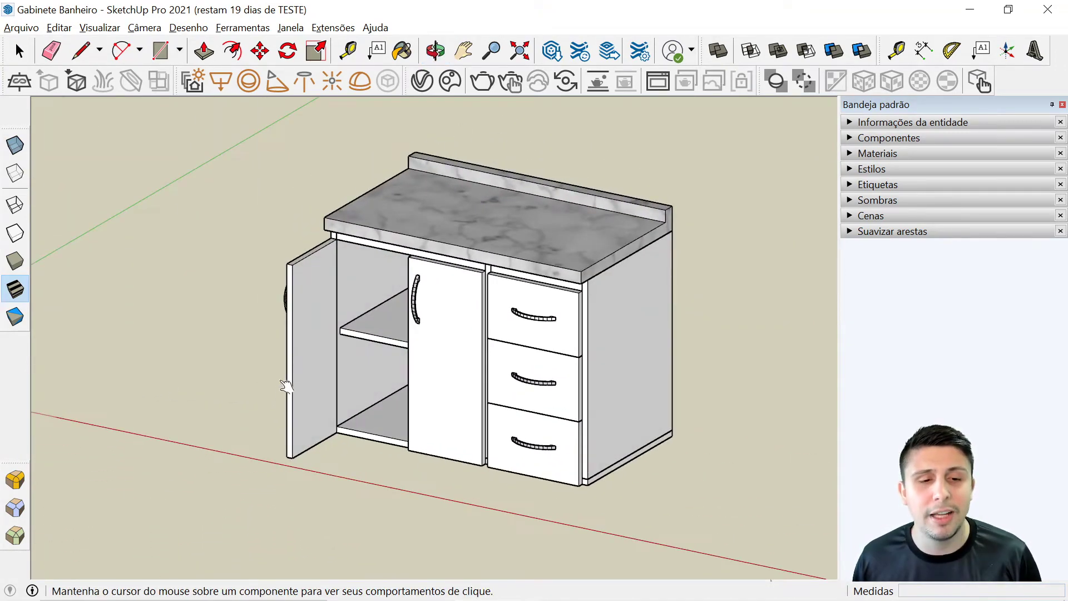
pyautogui.click(301, 380)
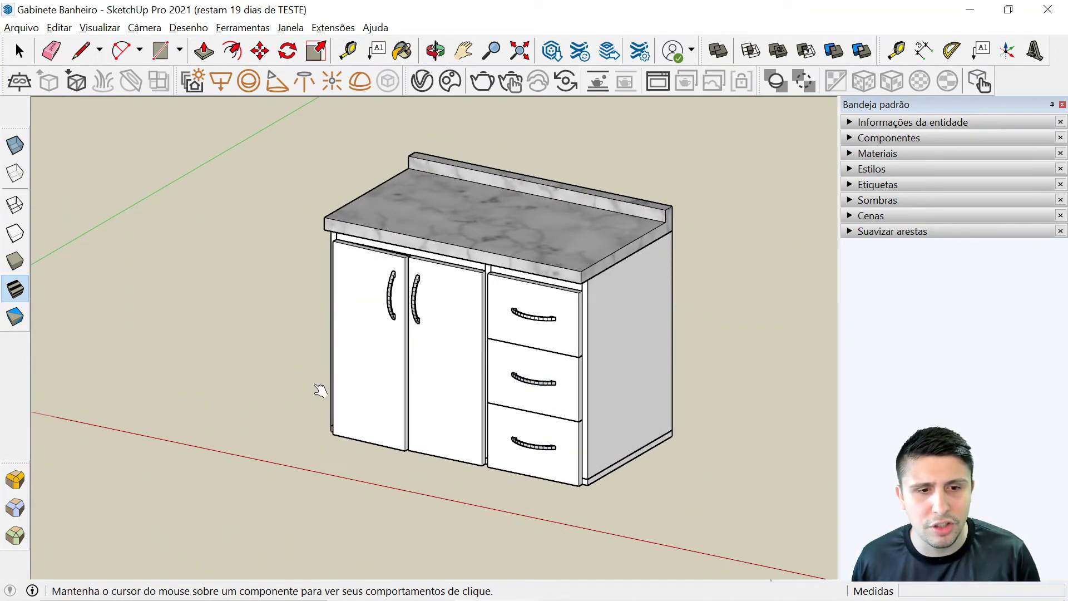
pyautogui.moveTo(322, 392)
pyautogui.mouseDown(button='middle')
pyautogui.moveTo(415, 452)
pyautogui.moveTo(546, 429)
pyautogui.moveTo(460, 350)
pyautogui.mouseUp(button='middle')
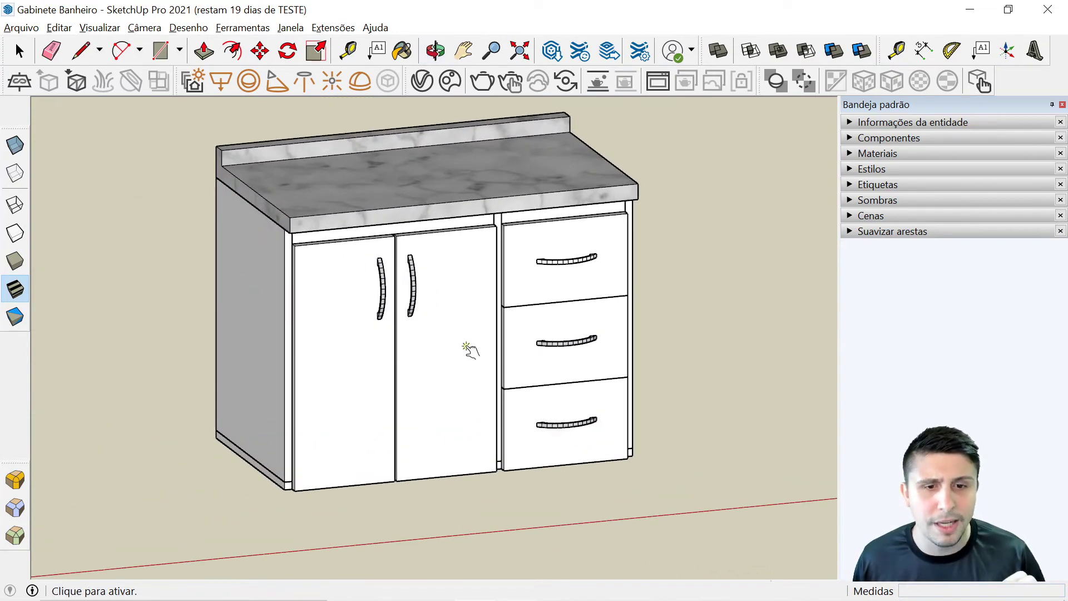
pyautogui.press('space')
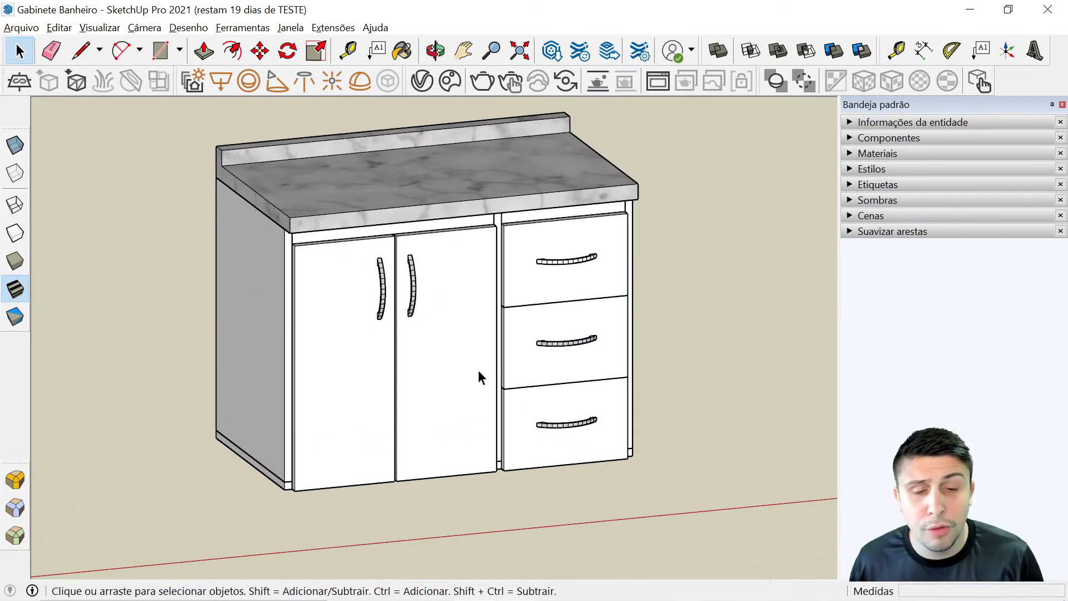
pyautogui.click(444, 344)
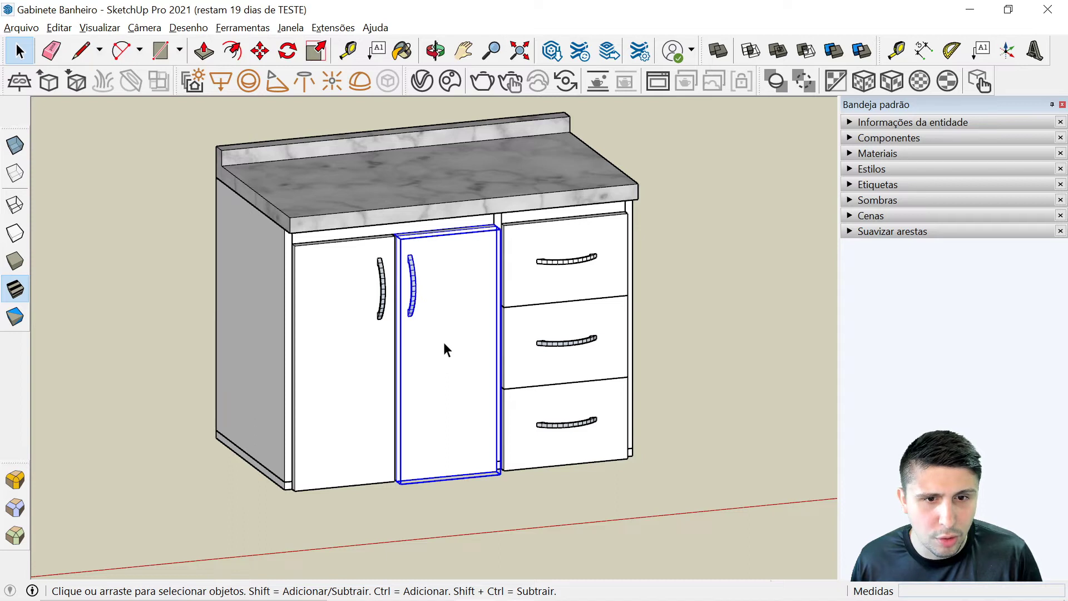
pyautogui.click(290, 28)
pyautogui.click(318, 198)
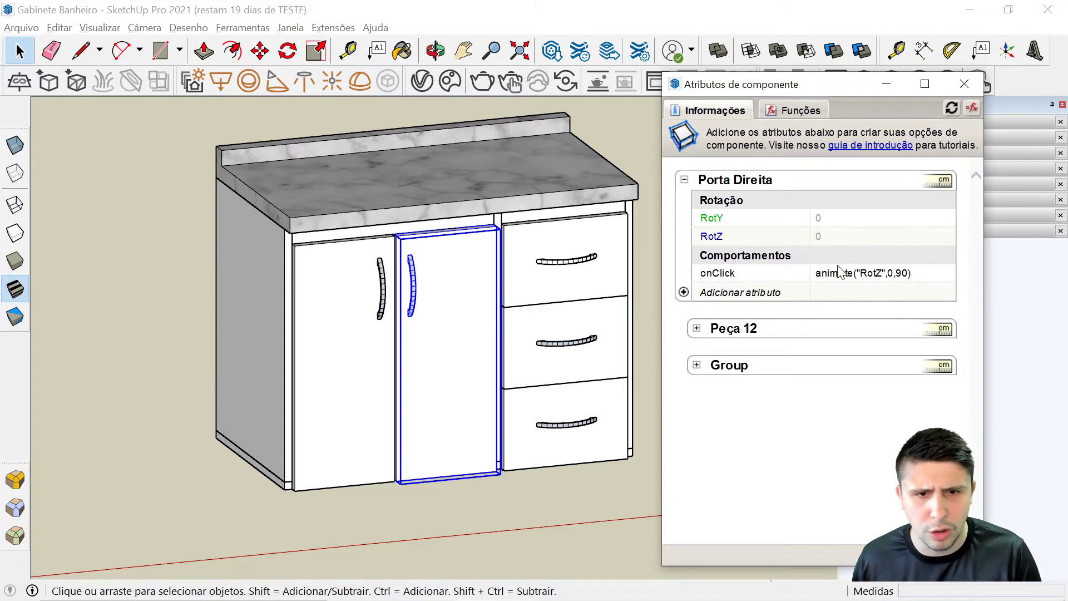
pyautogui.click(965, 84)
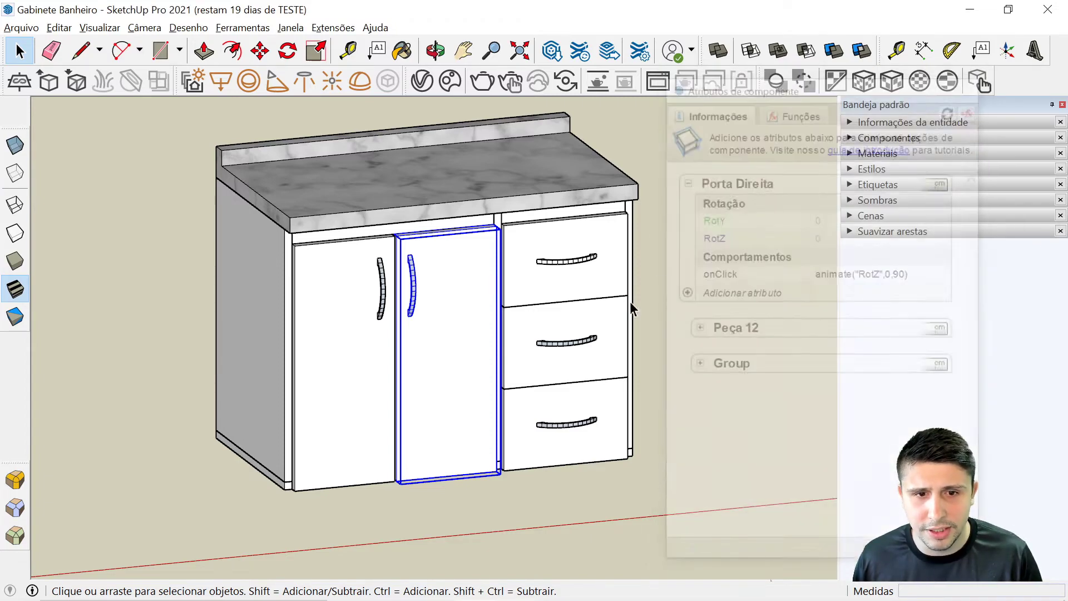
pyautogui.click(716, 365)
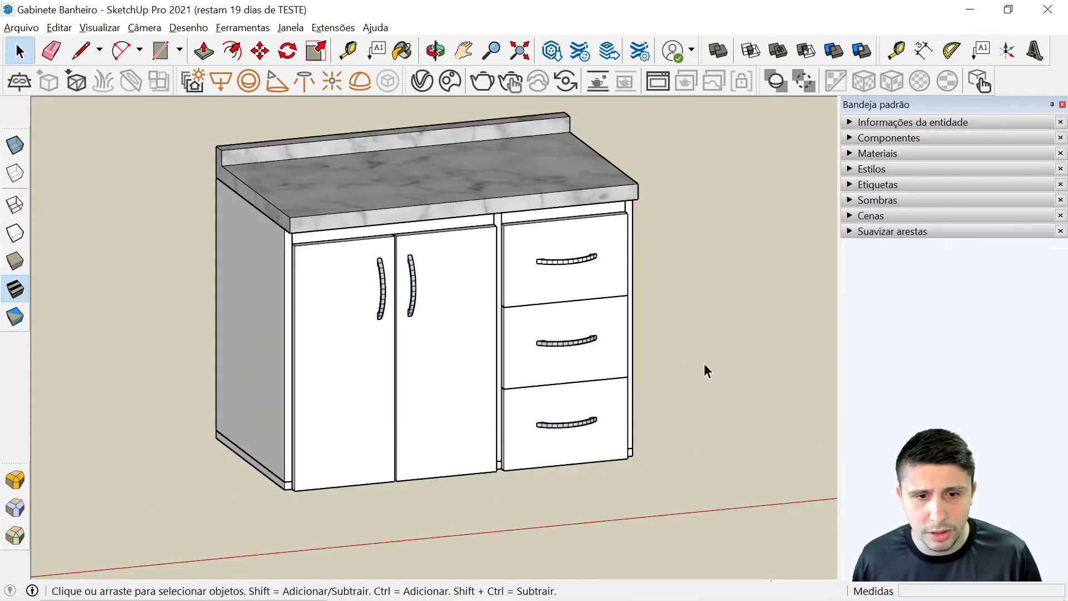
# Inside the right door component, set the axes origin at its lower-right corner
pyautogui.doubleClick(469, 368)
pyautogui.scroll(2, 467, 384)
pyautogui.moveTo(466, 395)
pyautogui.mouseDown(button='middle')
pyautogui.moveTo(457, 443)
pyautogui.moveTo(348, 417)
pyautogui.mouseUp(button='middle')
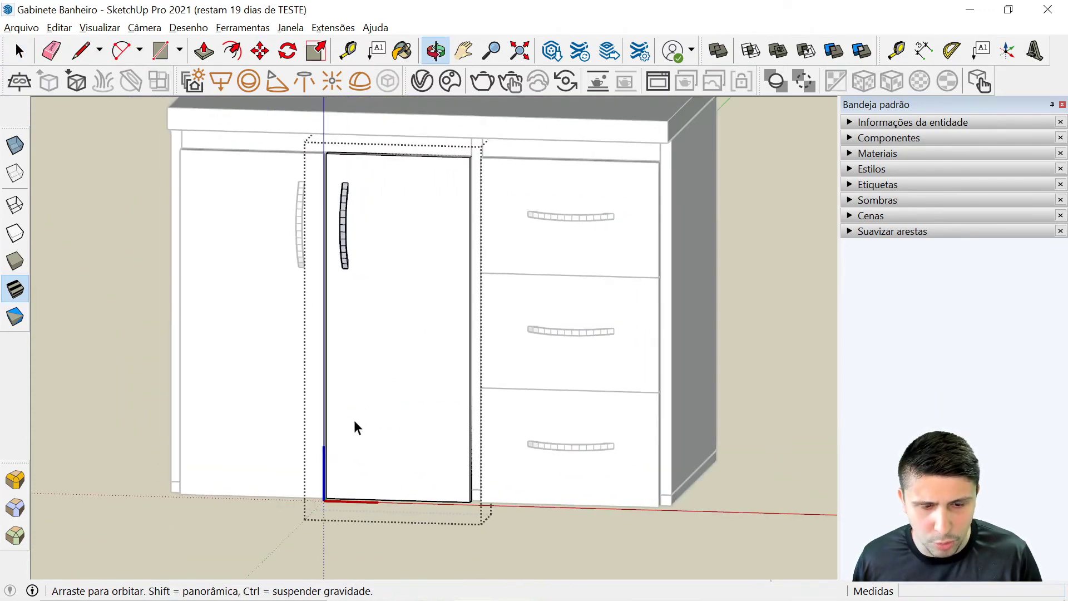
pyautogui.click(1007, 50)
pyautogui.scroll(3, 445, 490)
pyautogui.scroll(2, 479, 523)
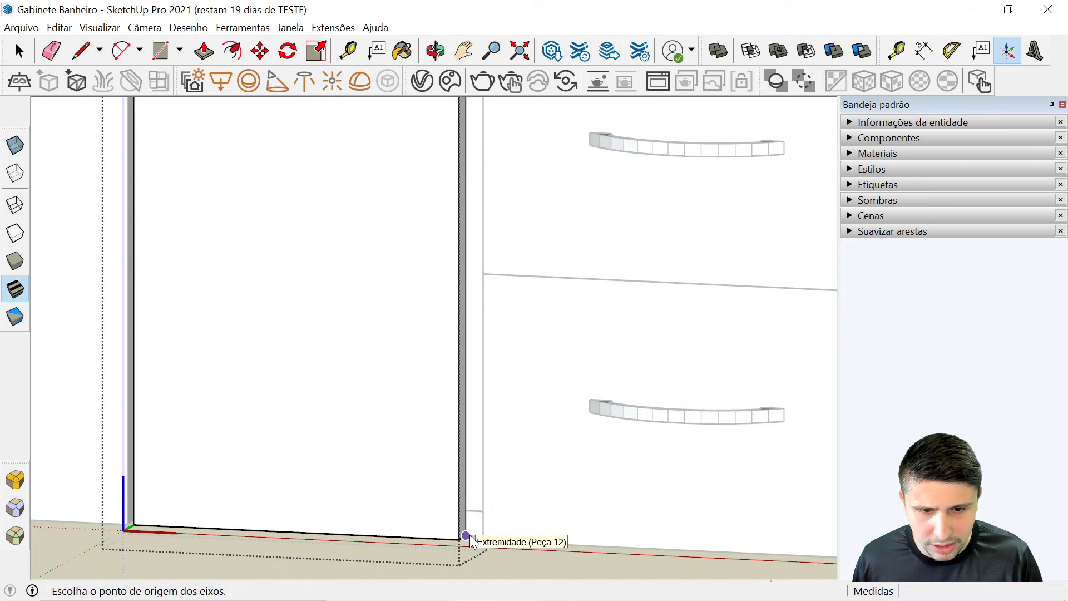
pyautogui.click(470, 539)
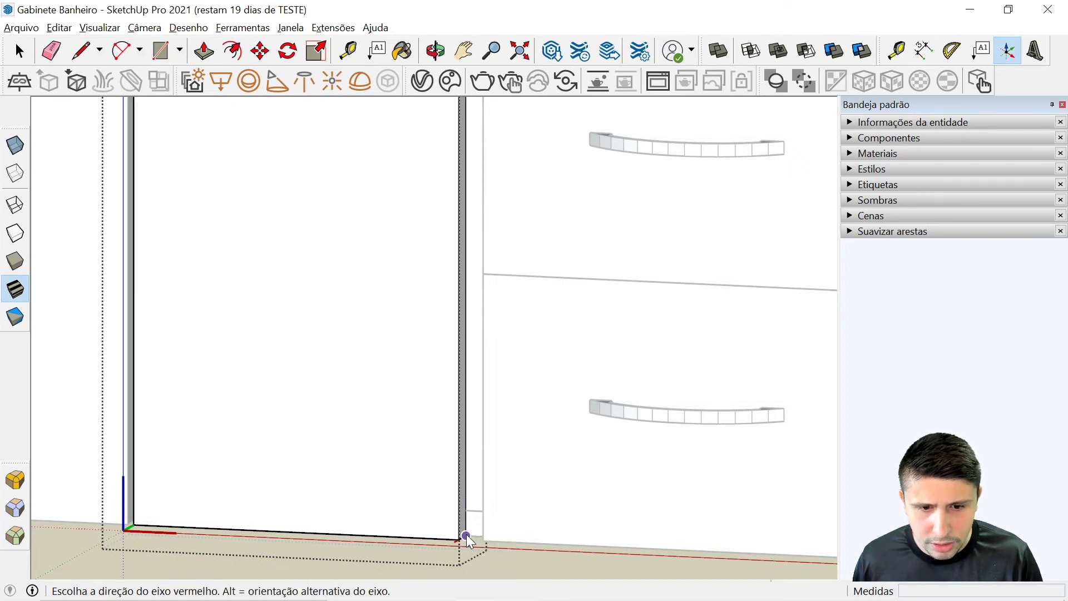
pyautogui.moveTo(469, 553)
pyautogui.mouseDown(button='middle')
pyautogui.moveTo(508, 499)
pyautogui.moveTo(446, 570)
pyautogui.mouseUp(button='middle')
pyautogui.press('space')
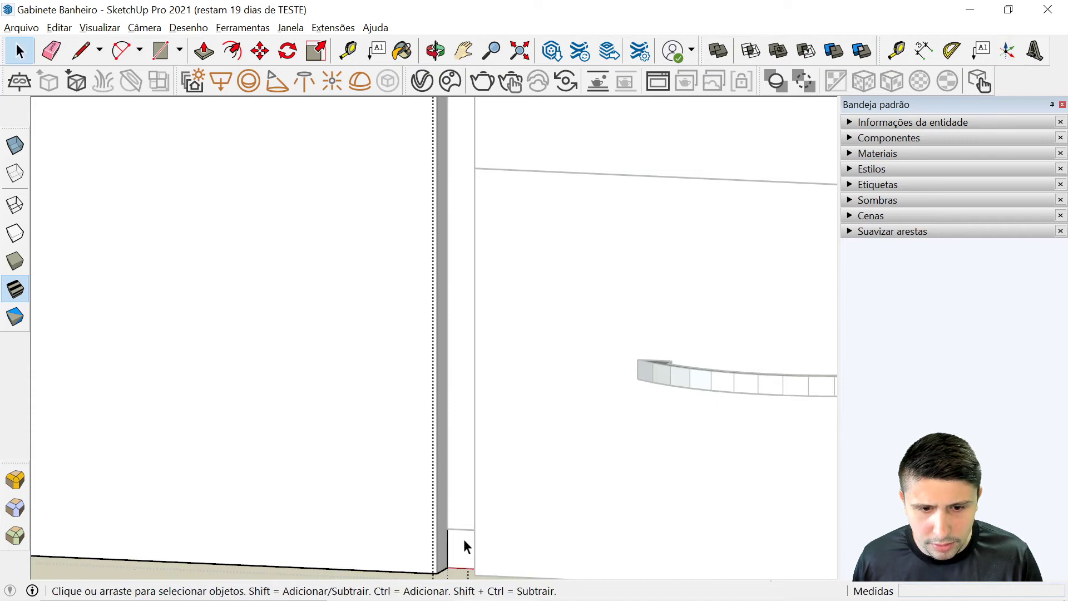
# Exit the right door's editing and confirm Sim to update its component axes
pyautogui.scroll(-5, 463, 540)
pyautogui.scroll(-2, 479, 447)
pyautogui.click(441, 552)
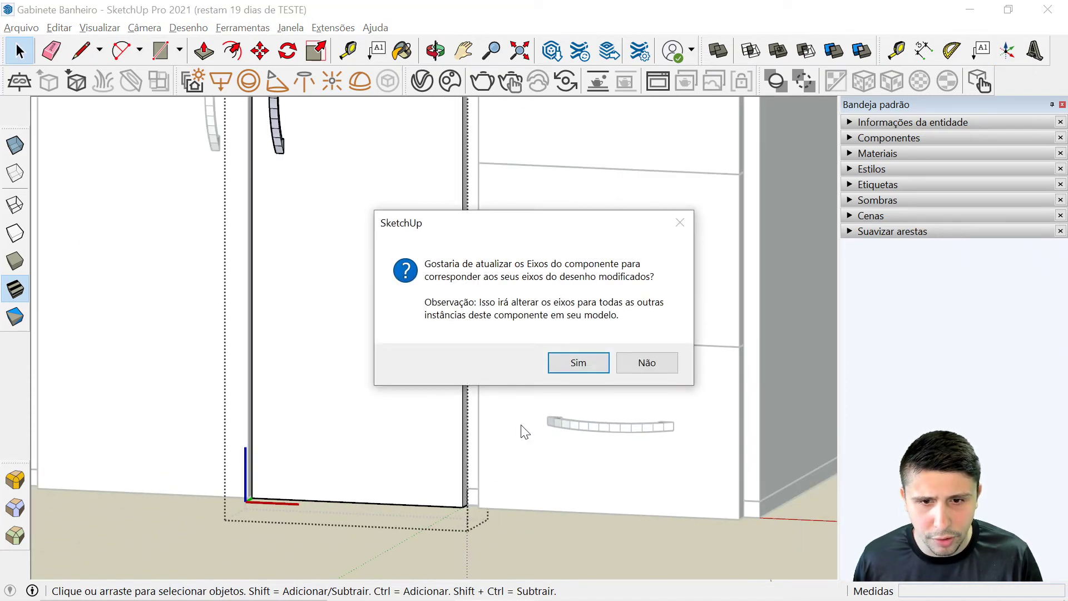
pyautogui.click(575, 367)
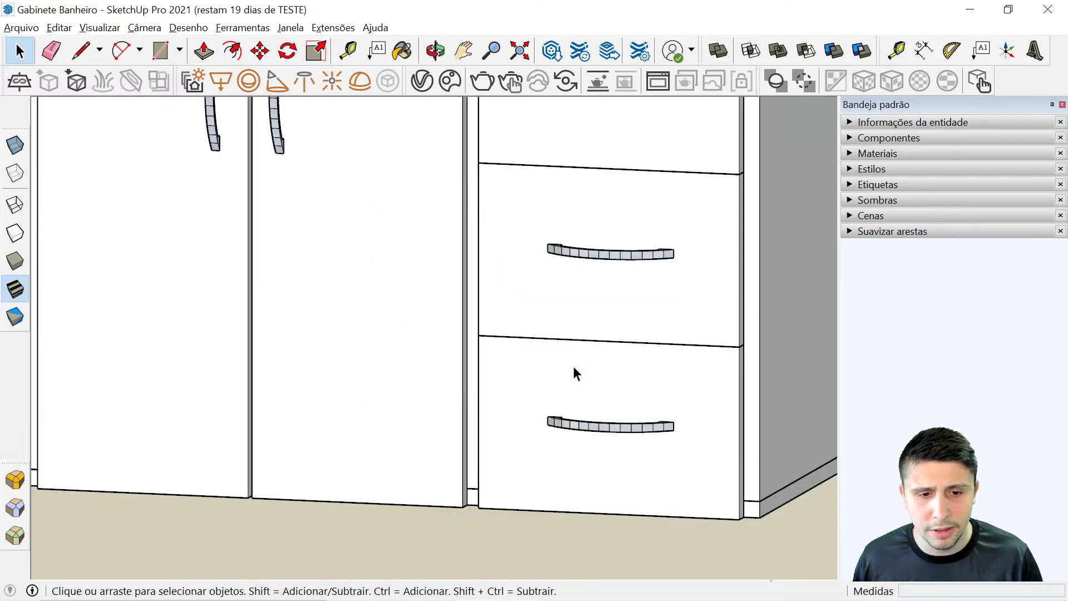
pyautogui.scroll(-5, 630, 424)
pyautogui.scroll(-2, 562, 406)
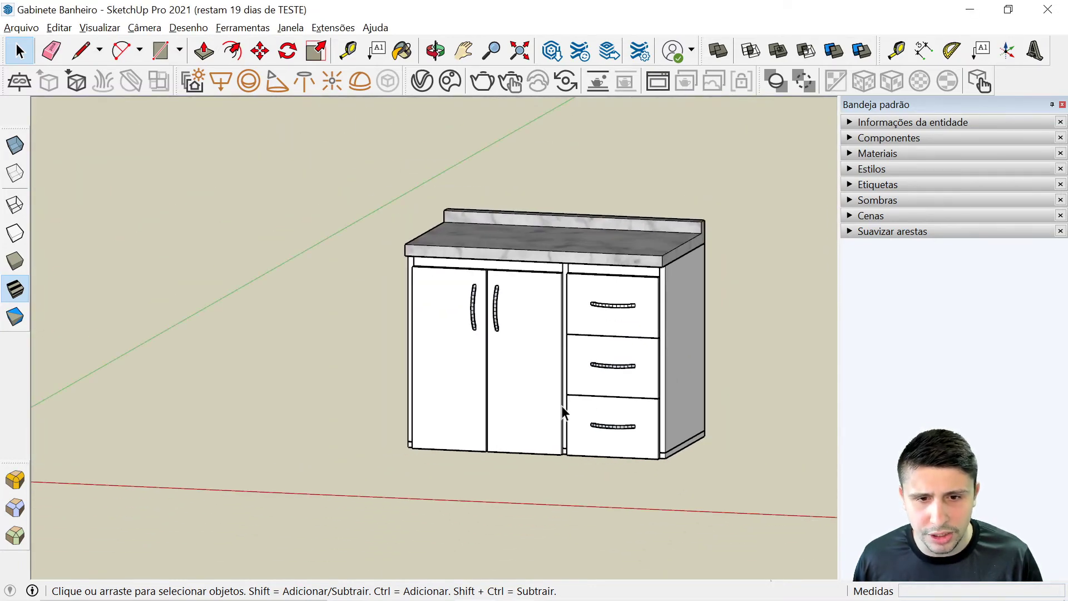
pyautogui.doubleClick(535, 389)
pyautogui.moveTo(535, 389)
pyautogui.mouseDown(button='middle')
pyautogui.moveTo(543, 494)
pyautogui.moveTo(619, 509)
pyautogui.moveTo(599, 429)
pyautogui.moveTo(465, 501)
pyautogui.moveTo(494, 501)
pyautogui.mouseUp(button='middle')
pyautogui.scroll(5, 598, 426)
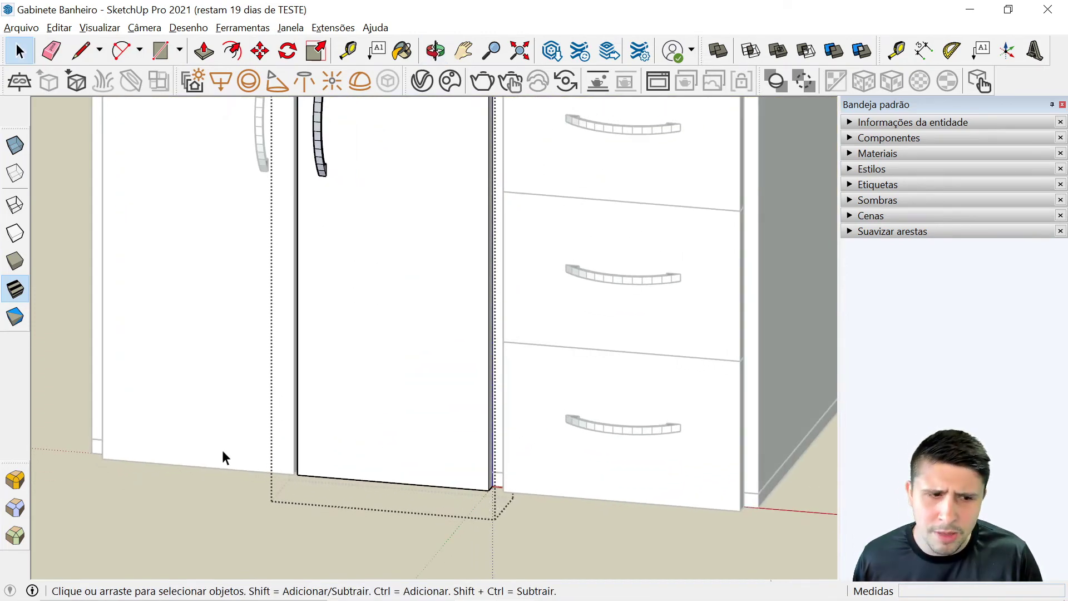
pyautogui.scroll(-2, 612, 495)
pyautogui.scroll(-2, 528, 520)
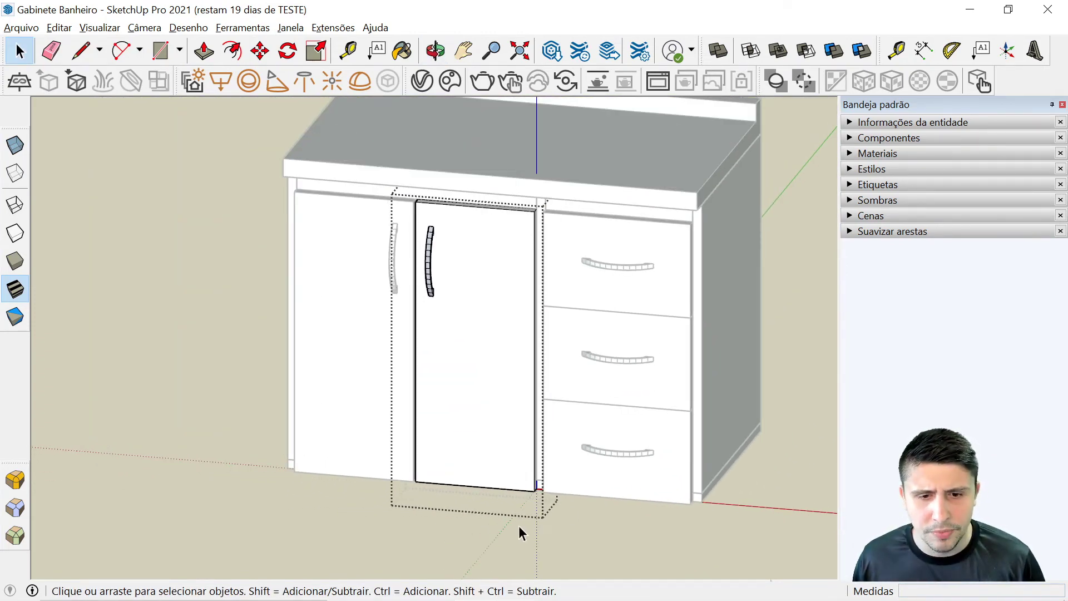
pyautogui.click(243, 27)
pyautogui.click(265, 421)
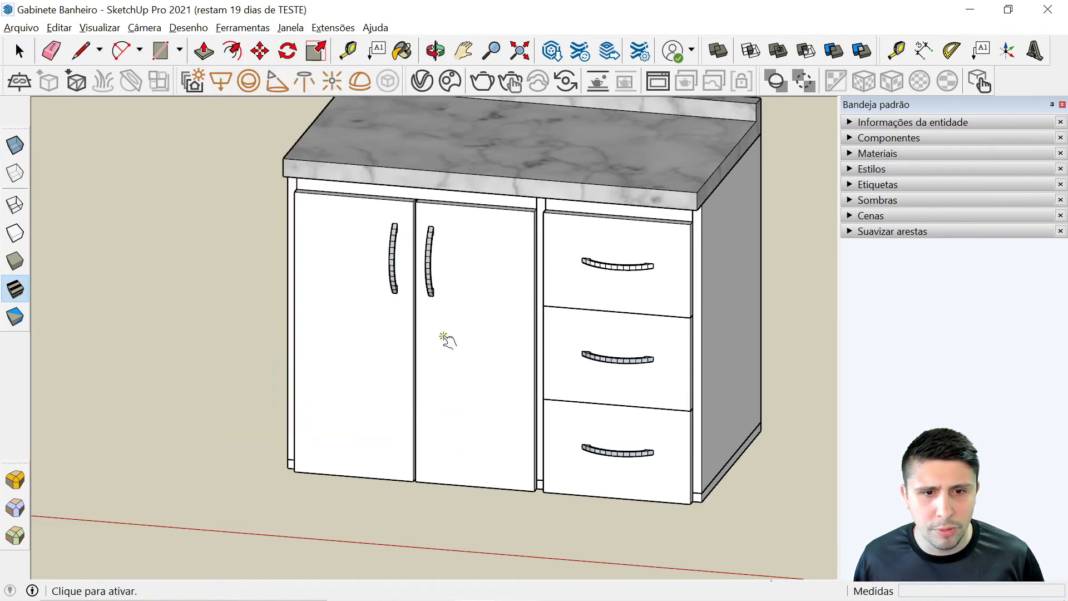
pyautogui.click(455, 347)
pyautogui.moveTo(454, 348)
pyautogui.mouseDown(button='middle')
pyautogui.moveTo(346, 469)
pyautogui.moveTo(460, 405)
pyautogui.moveTo(603, 394)
pyautogui.moveTo(675, 404)
pyautogui.moveTo(429, 393)
pyautogui.mouseUp(button='middle')
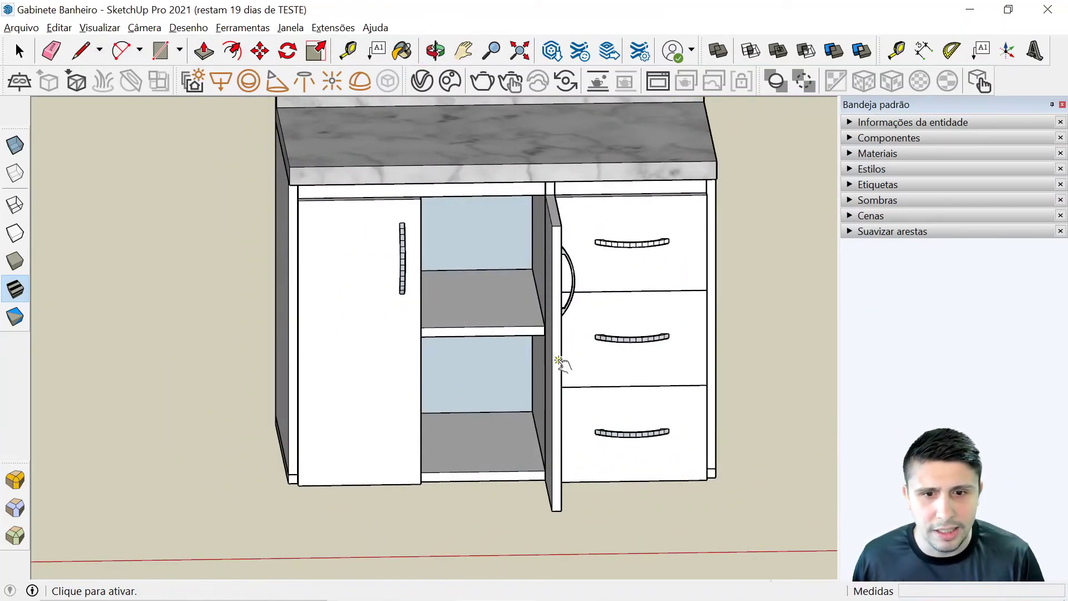
pyautogui.click(558, 371)
pyautogui.press('space')
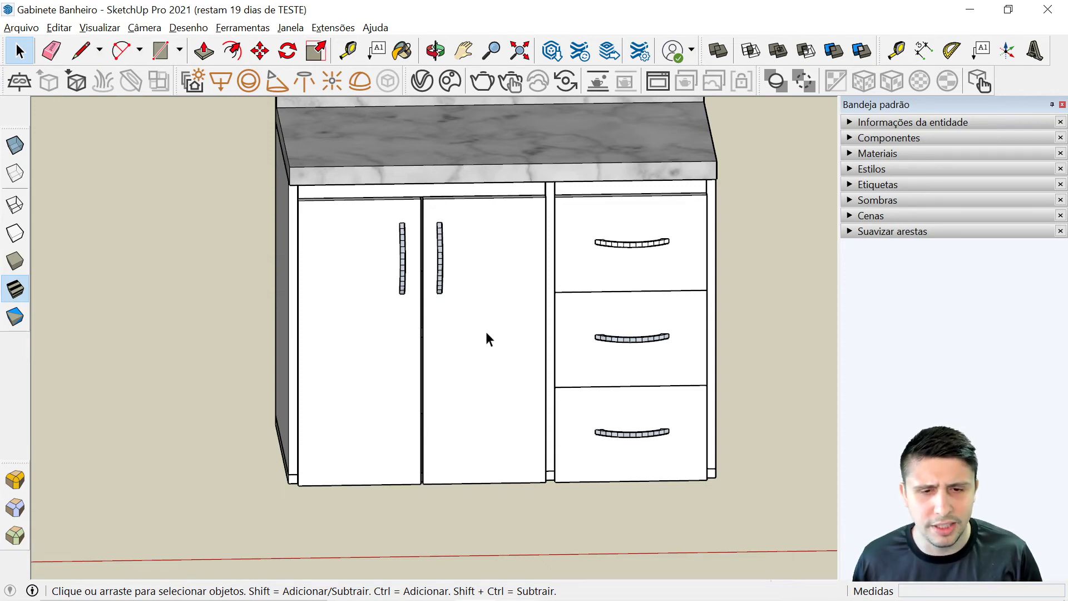
pyautogui.click(487, 337)
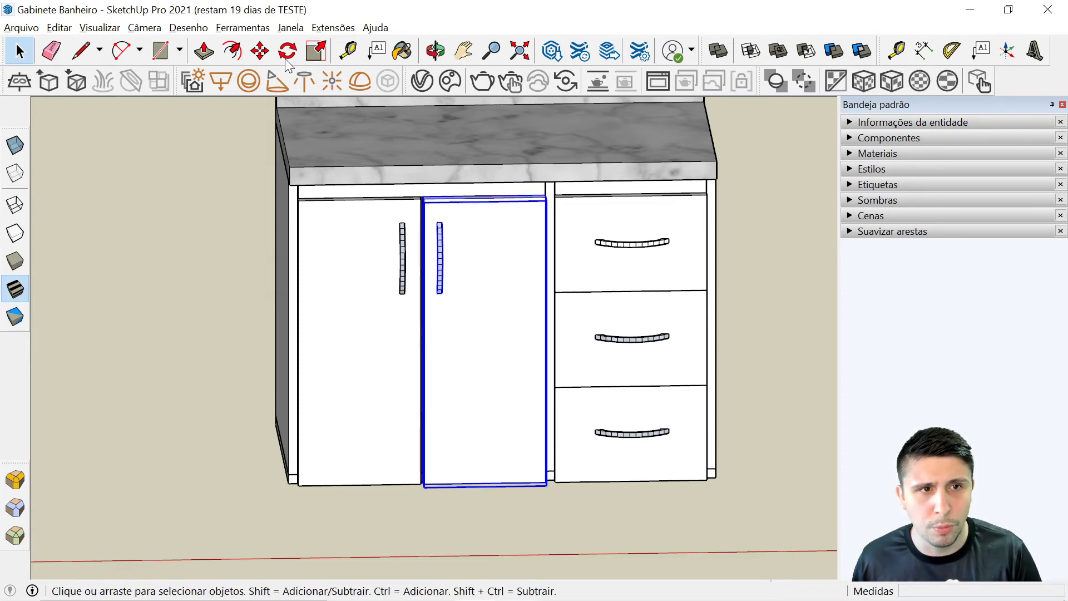
# Change the right door's onClick in Component Attributes to animate("RotZ",0,-90)
pyautogui.click(289, 28)
pyautogui.click(328, 205)
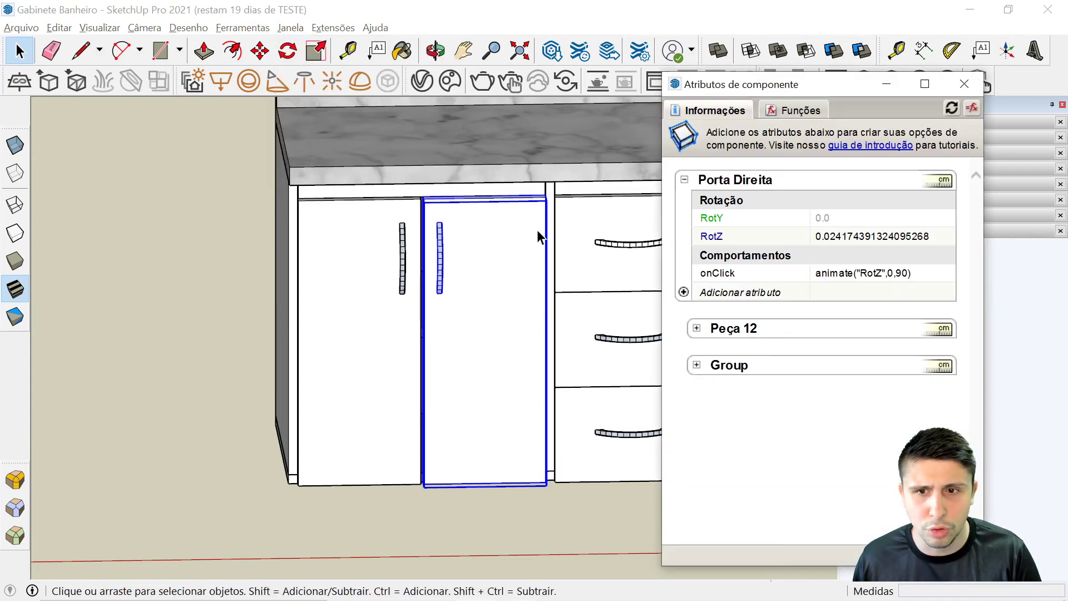
pyautogui.click(899, 274)
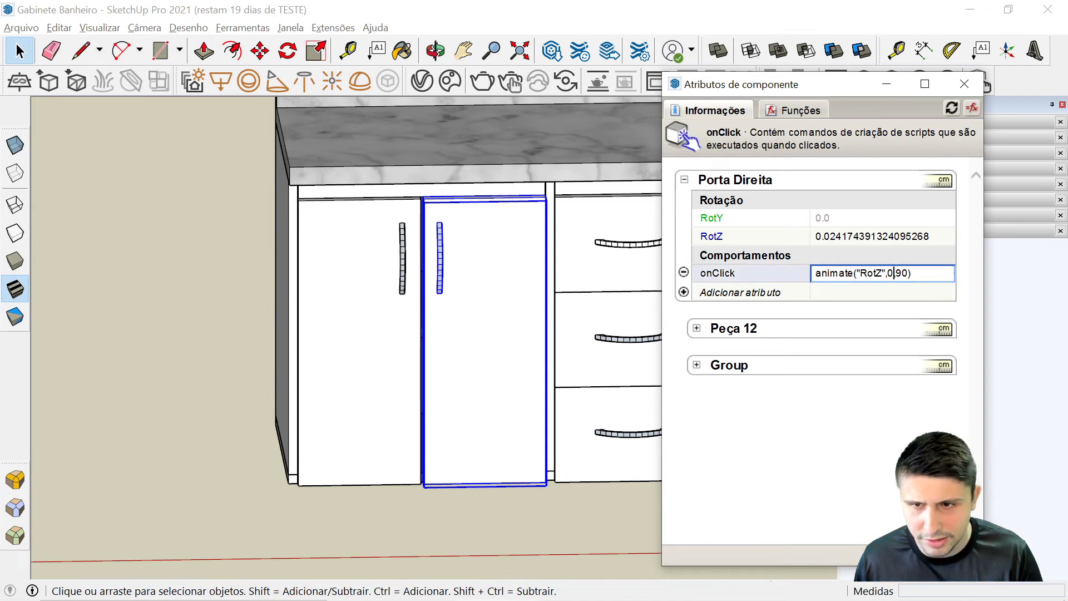
pyautogui.write(',-')
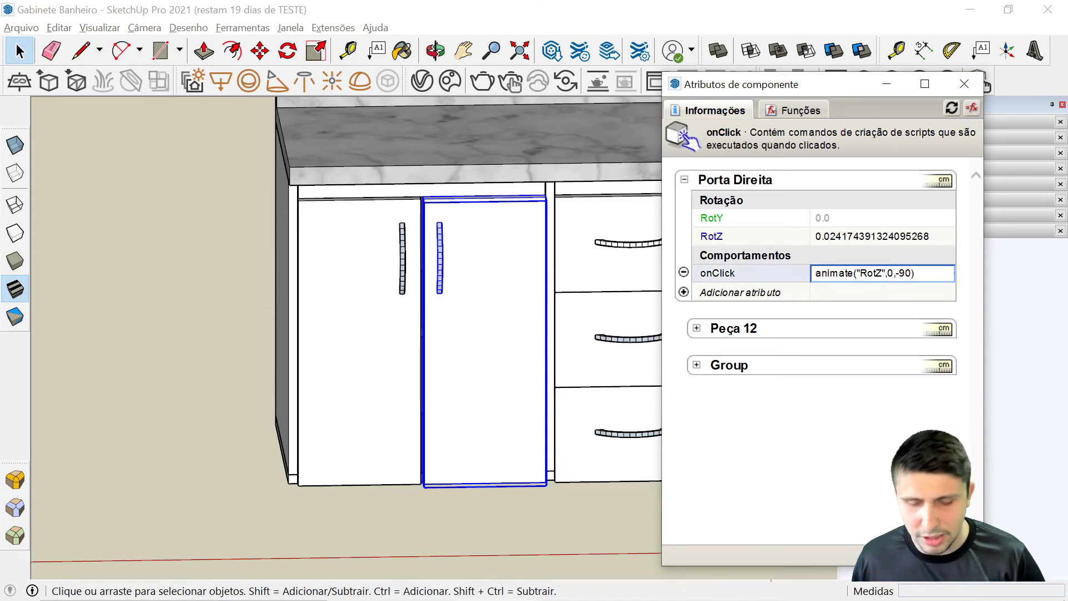
pyautogui.press('Return')
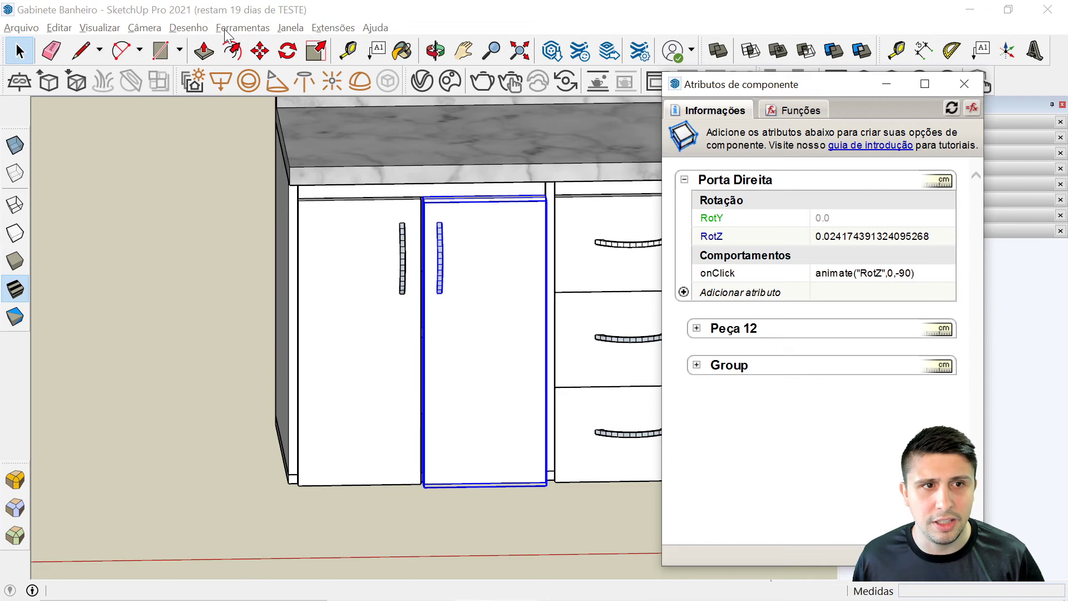
# Test the right door with Interact, swinging it open and closed again
pyautogui.click(238, 28)
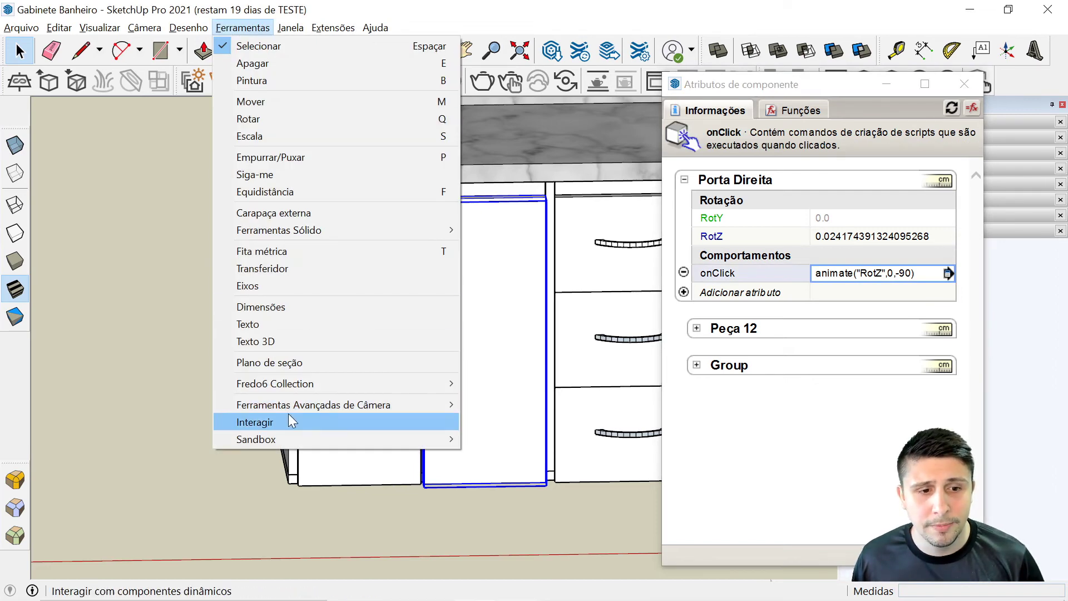
pyautogui.click(288, 418)
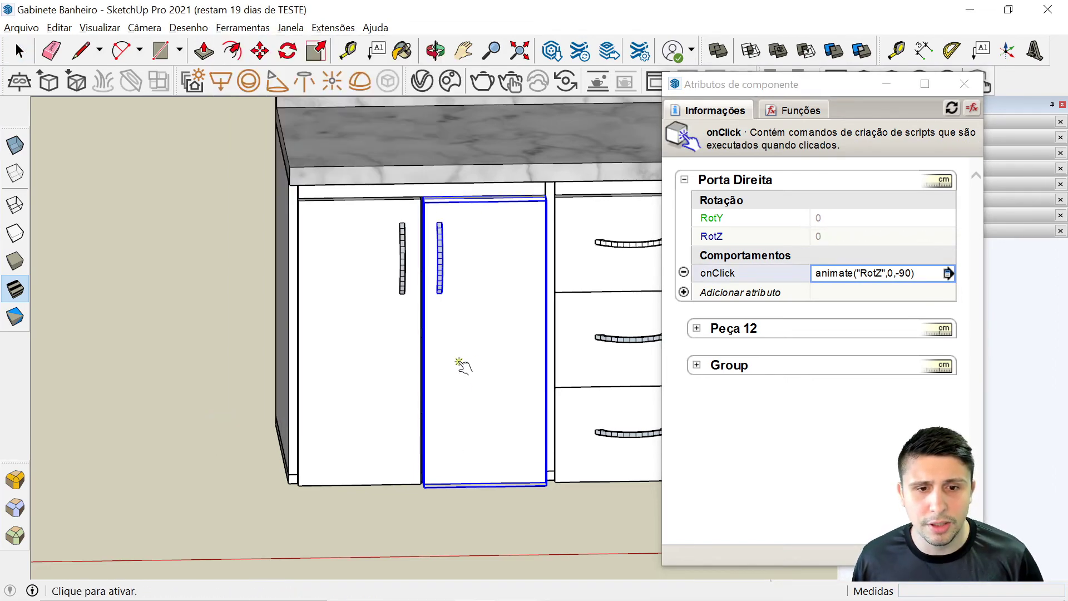
pyautogui.click(467, 364)
pyautogui.moveTo(531, 303); pyautogui.dragTo(550, 350, button='middle')
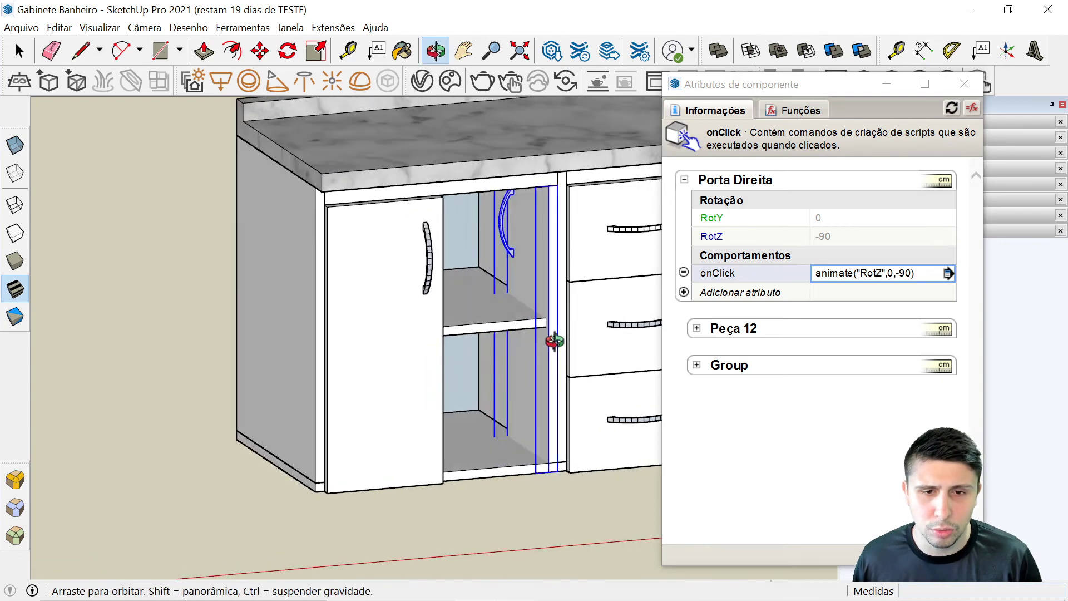
pyautogui.click(536, 291)
pyautogui.click(901, 278)
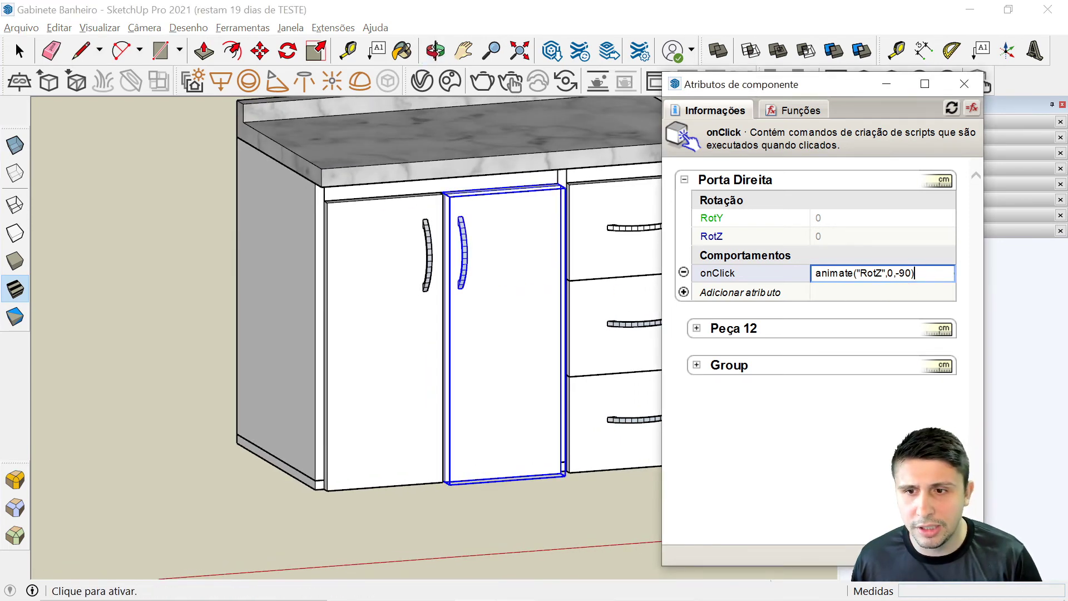
# Commit animate("RotZ",0,90) as the right door's onClick, test both doors swinging, then close the attributes window
pyautogui.press('Return')
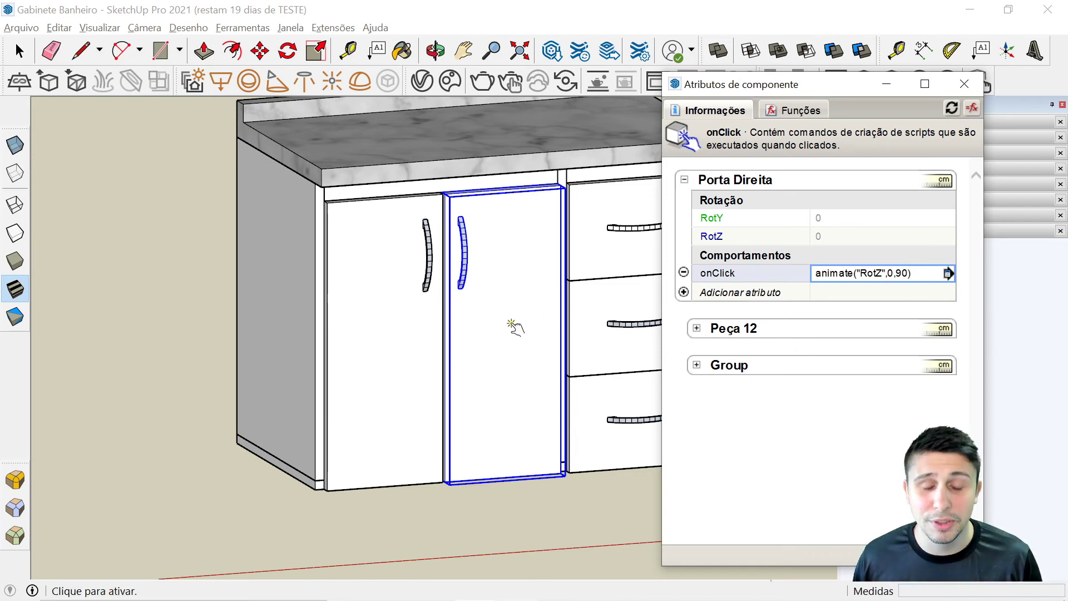
pyautogui.click(484, 331)
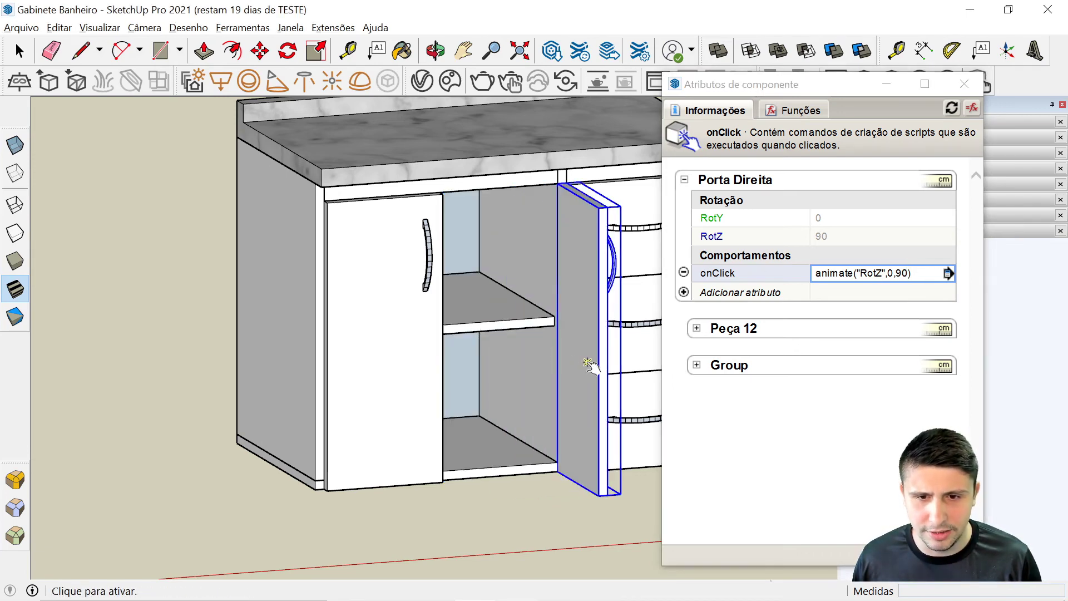
pyautogui.moveTo(547, 477)
pyautogui.mouseDown(button='middle')
pyautogui.moveTo(369, 382)
pyautogui.moveTo(271, 421)
pyautogui.moveTo(436, 422)
pyautogui.moveTo(350, 404)
pyautogui.moveTo(441, 354)
pyautogui.mouseUp(button='middle')
pyautogui.click(369, 381)
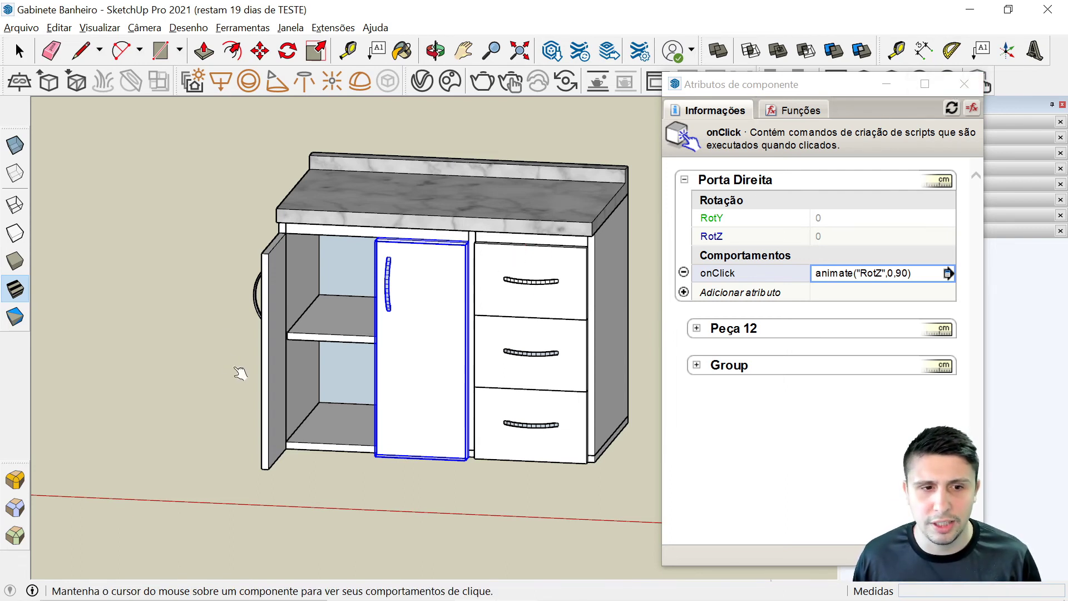
pyautogui.click(292, 383)
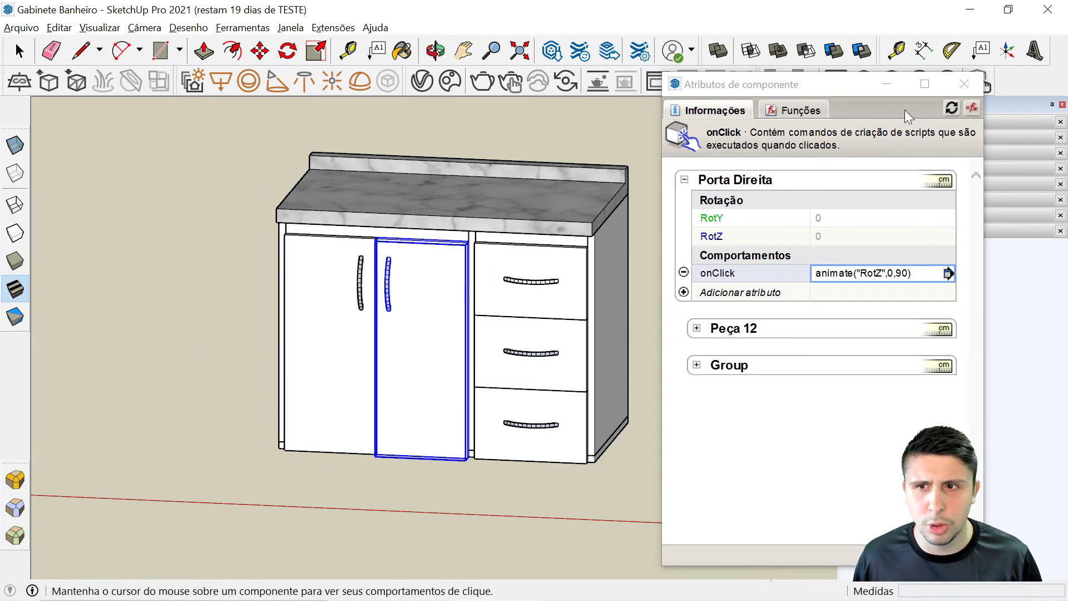
pyautogui.click(965, 84)
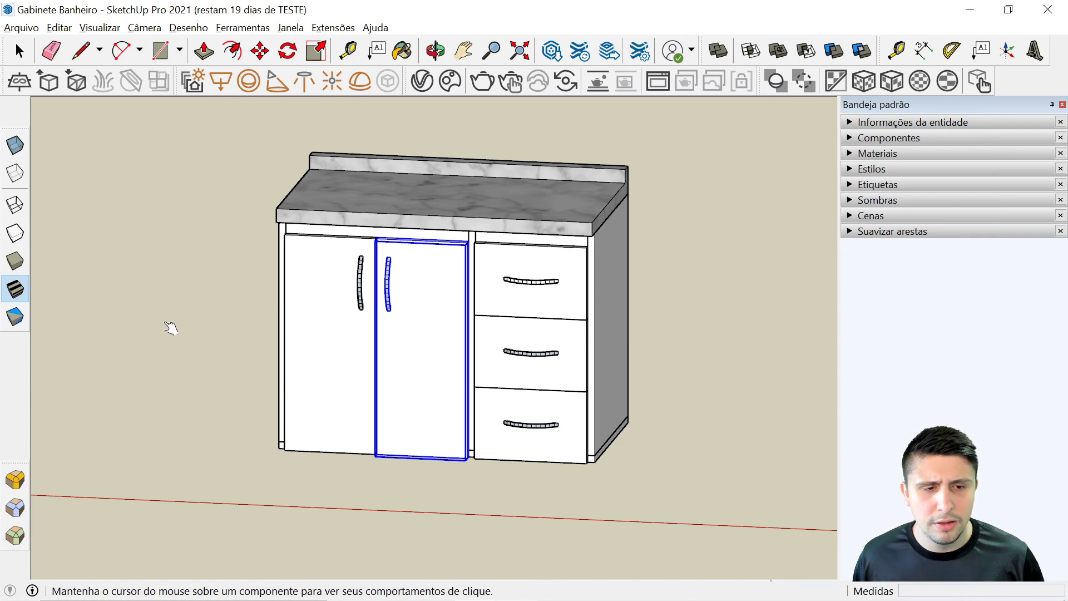
# Switch back to Select, deselect the door, and orbit to inspect the finished cabinet from the left and front-right
pyautogui.scroll(-2, 746, 341)
pyautogui.moveTo(747, 341)
pyautogui.mouseDown(button='middle')
pyautogui.moveTo(418, 453)
pyautogui.moveTo(503, 460)
pyautogui.mouseUp(button='middle')
pyautogui.press('space')
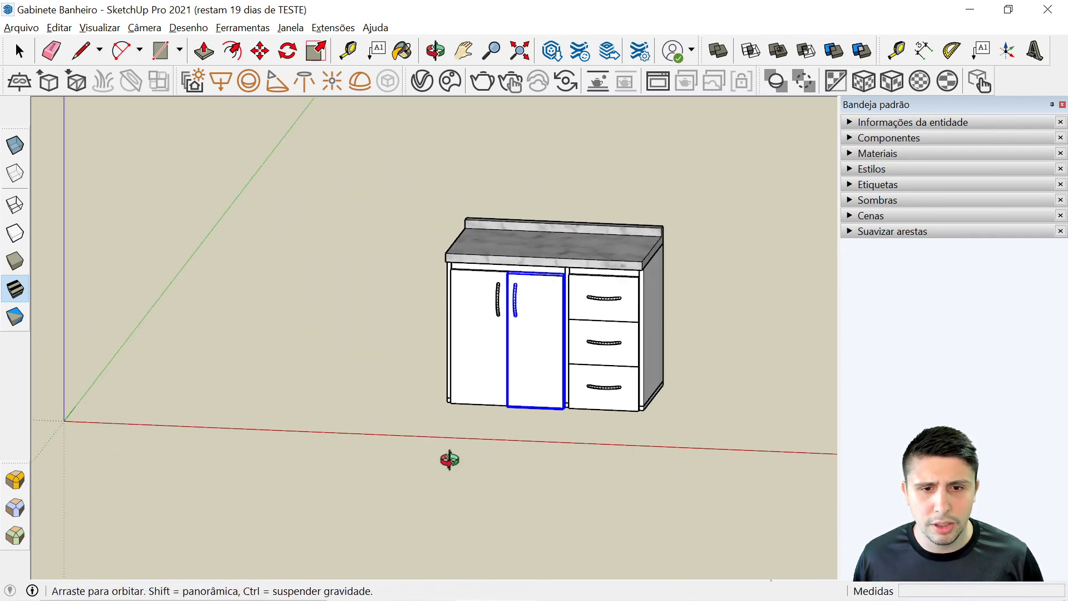
pyautogui.click(701, 313)
pyautogui.scroll(2, 687, 300)
pyautogui.moveTo(712, 317); pyautogui.dragTo(675, 262, button='middle')
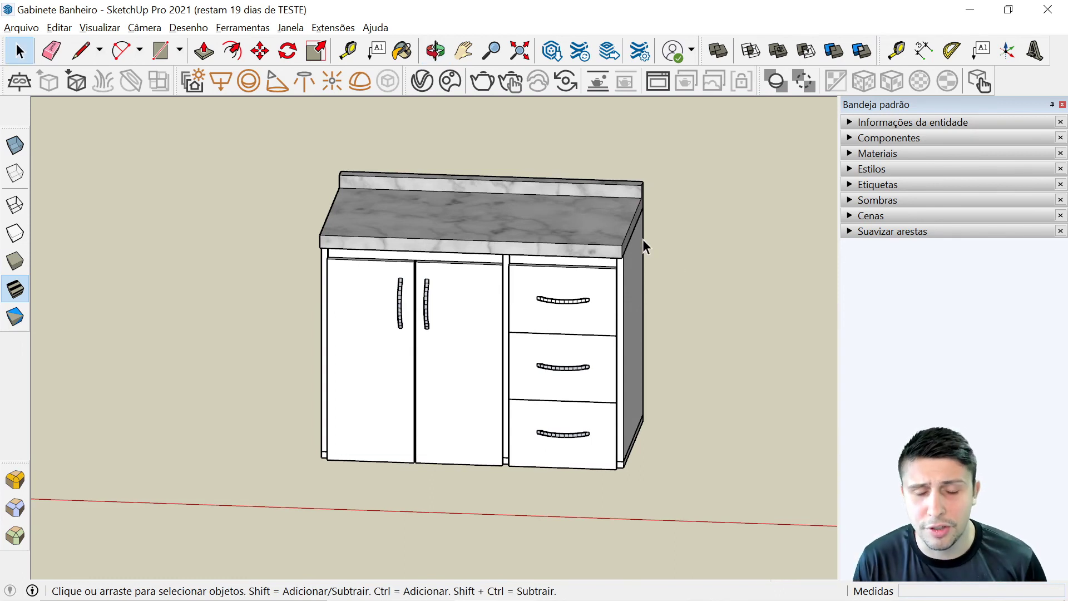